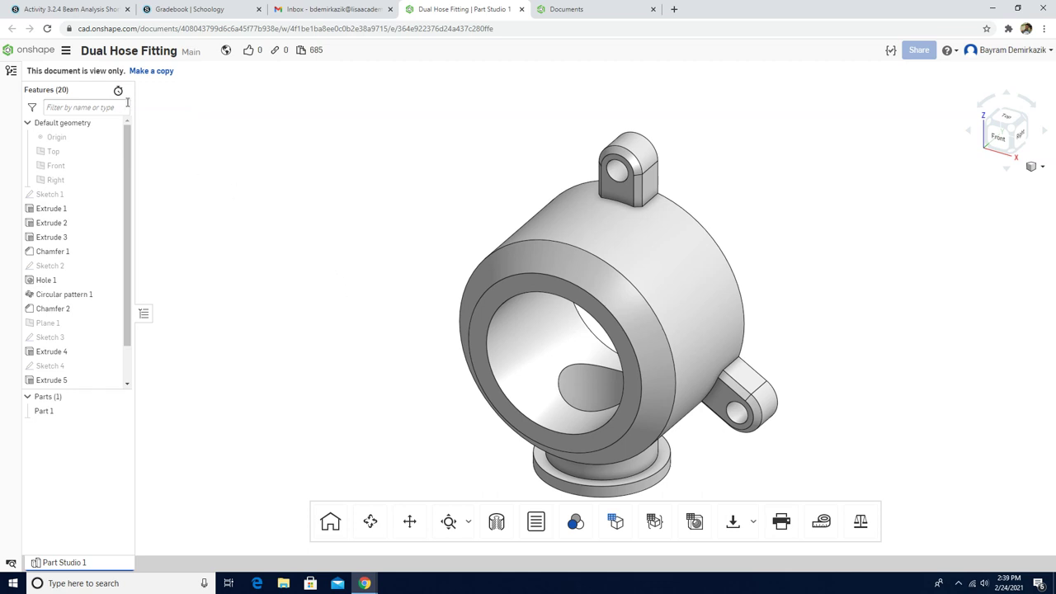
- Copy the view-only document into an editable one named 'Dual Hose Fitting'
click(160, 73)
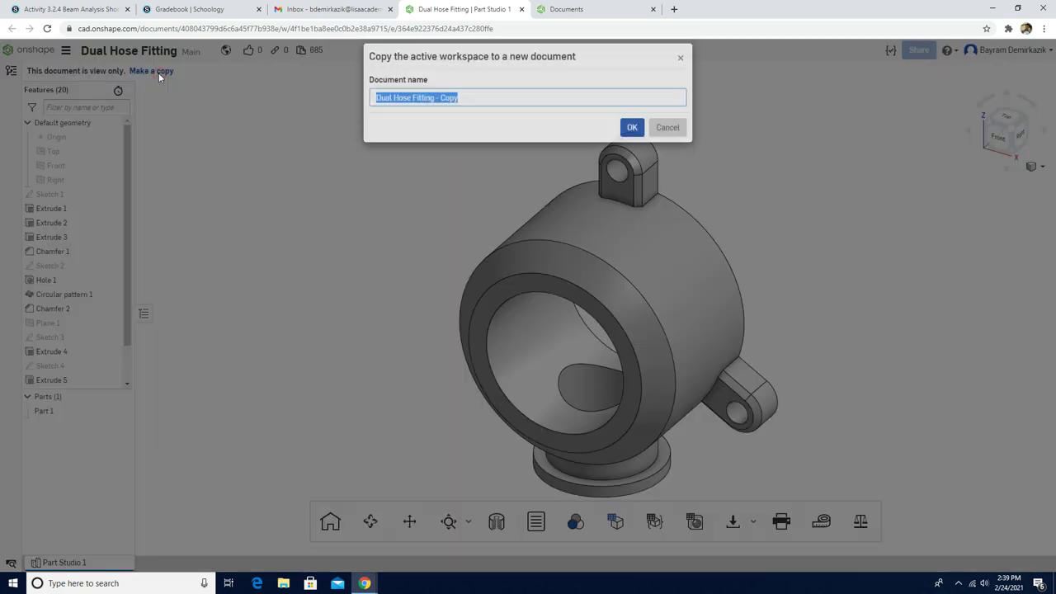
click(499, 109)
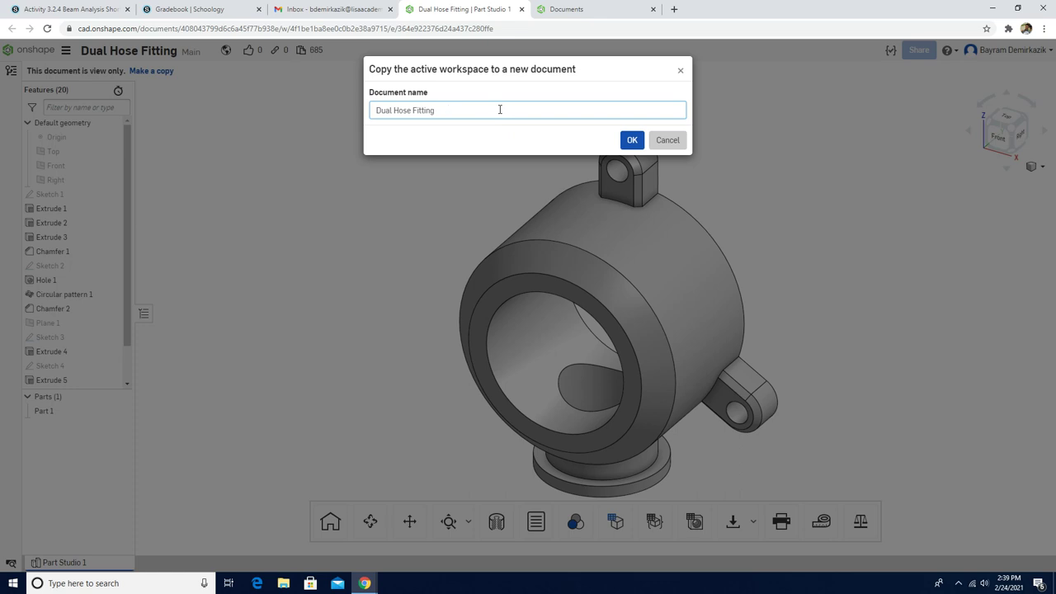
click(632, 139)
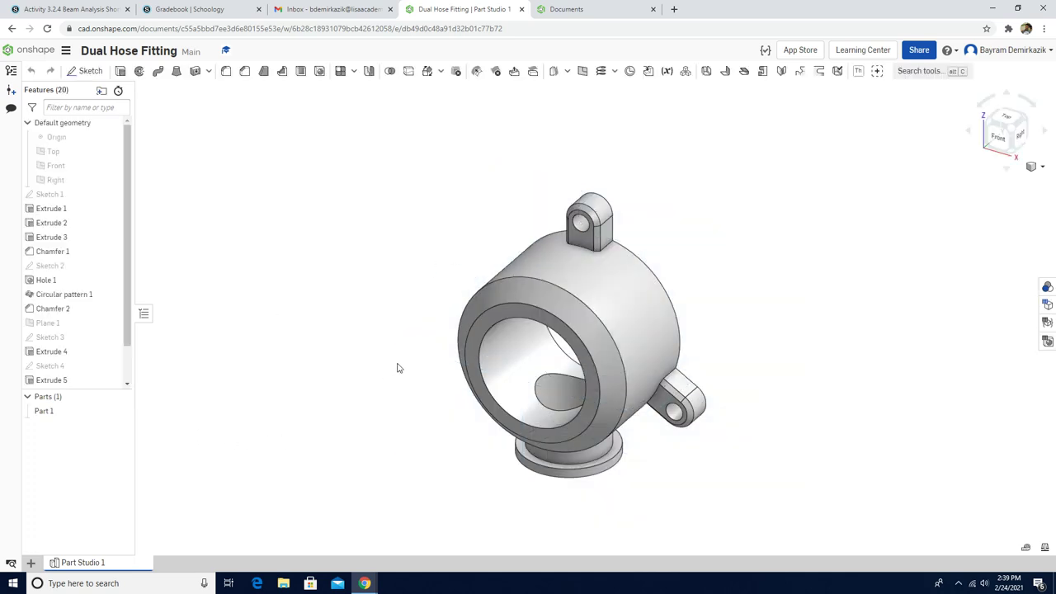
- Create Drawing 1 from the ANSI_B_MM.dwt template with no views
click(33, 563)
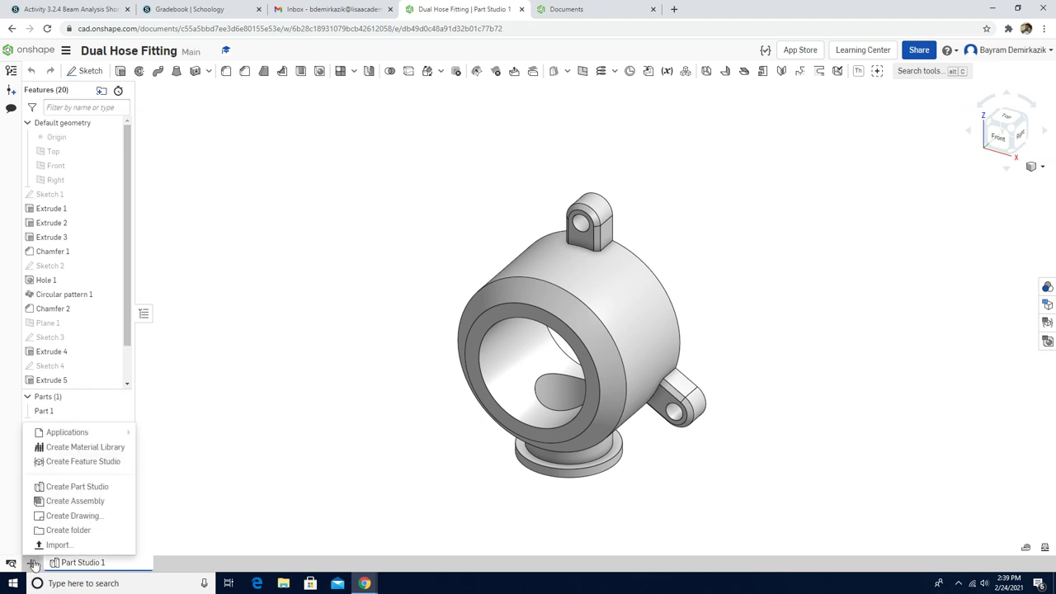
click(64, 518)
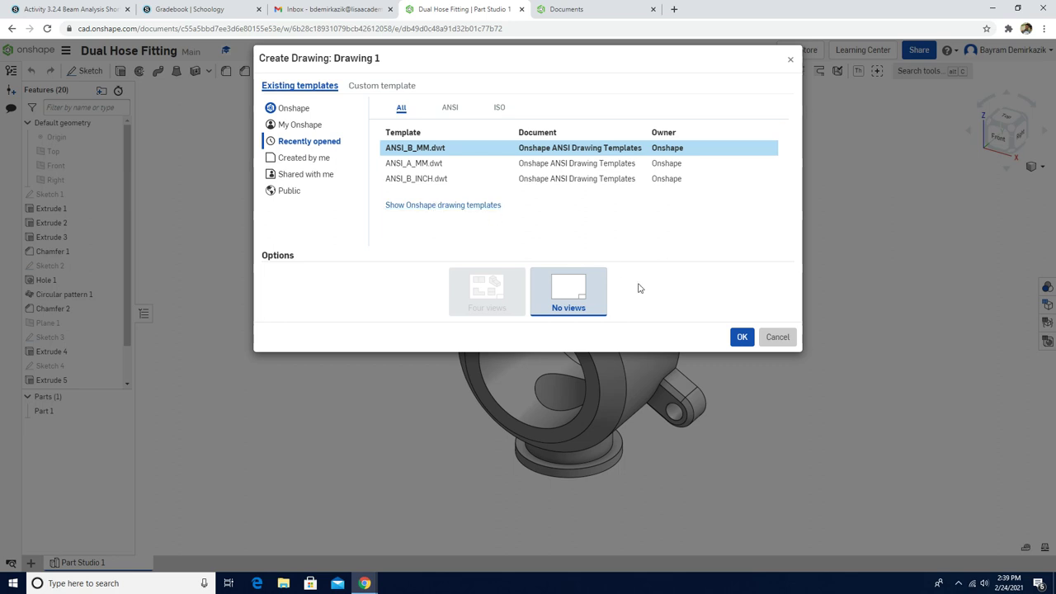
click(625, 152)
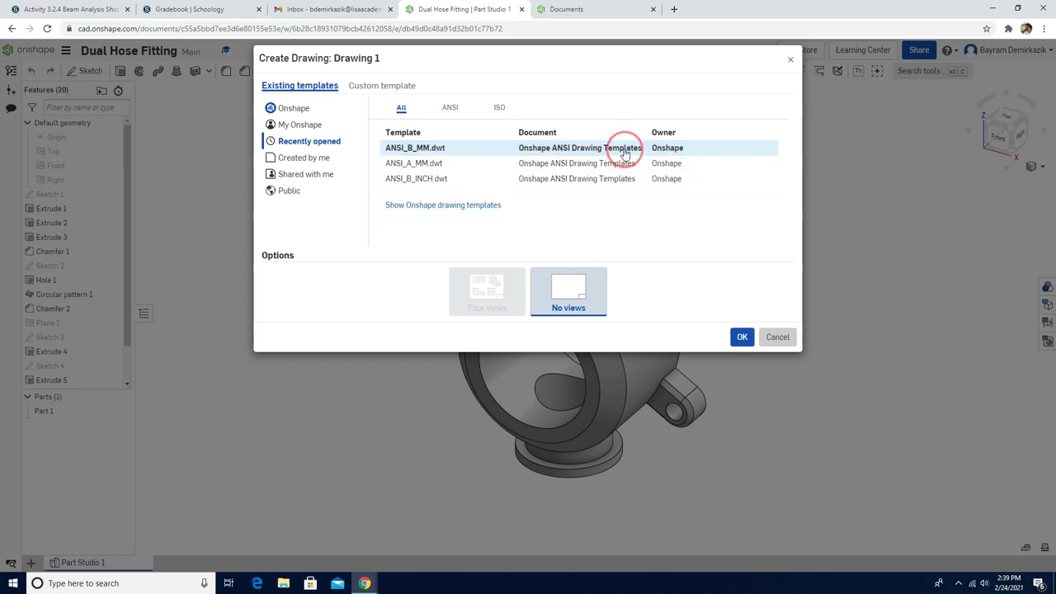
click(741, 340)
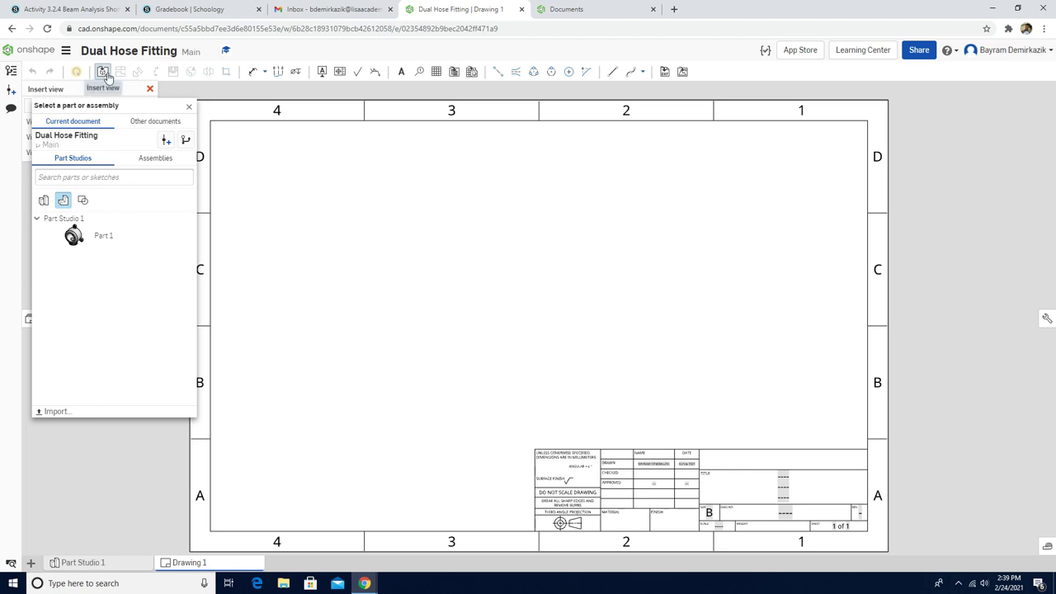
- Place a 1:2 front view of Part 1 on the left side of the sheet
click(85, 238)
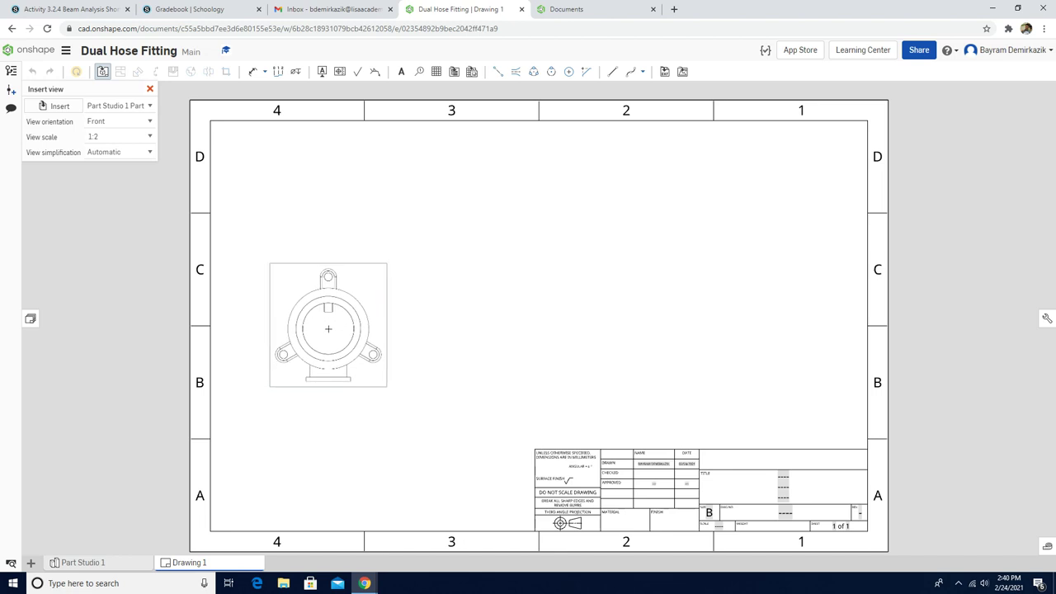
click(328, 328)
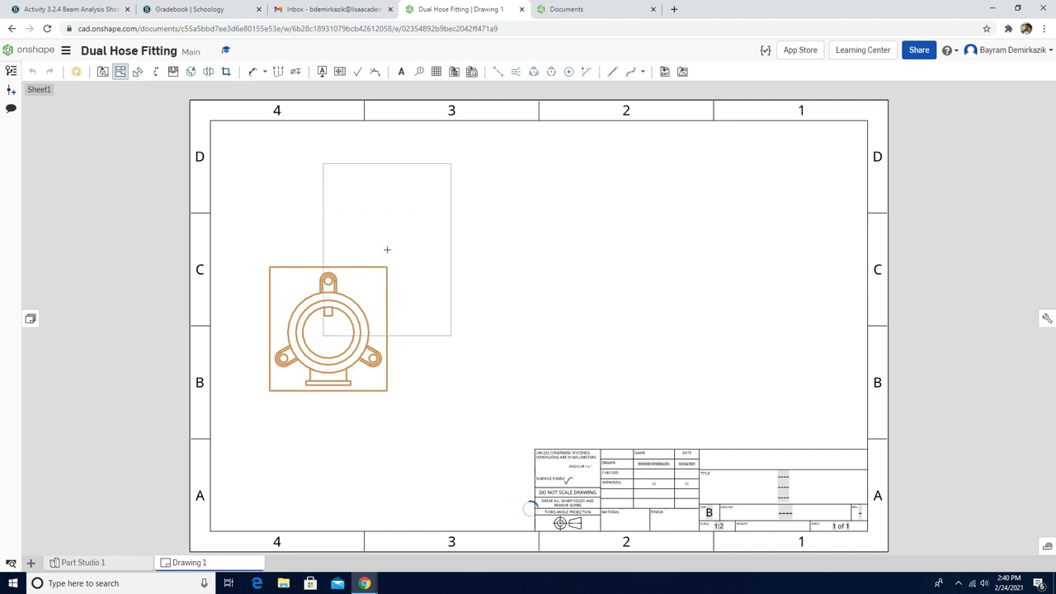
key(Escape)
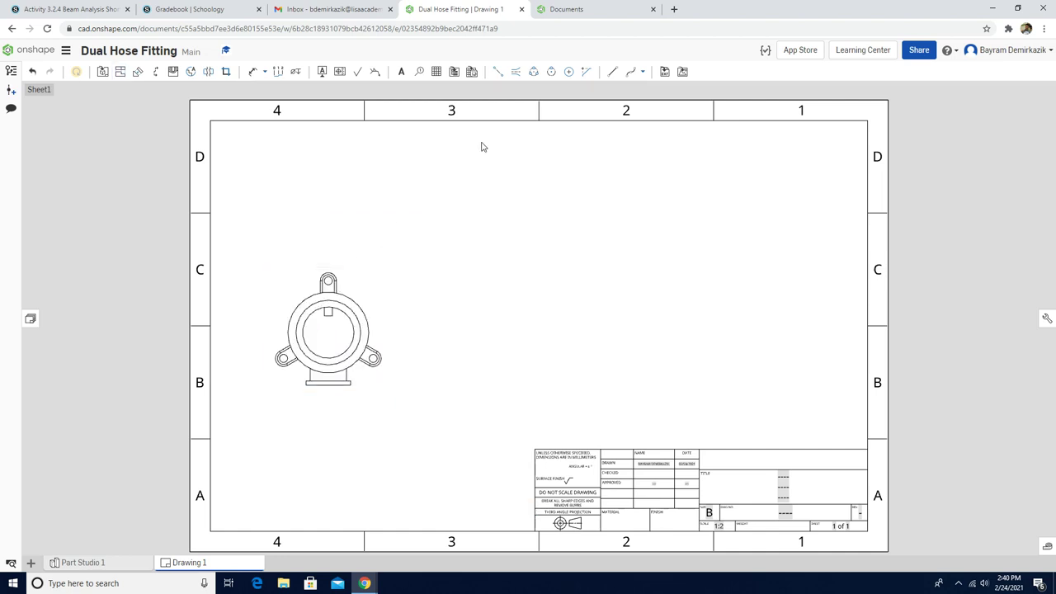
- Add centermarks to the right, left and top lug holes of the front view
click(568, 72)
click(371, 357)
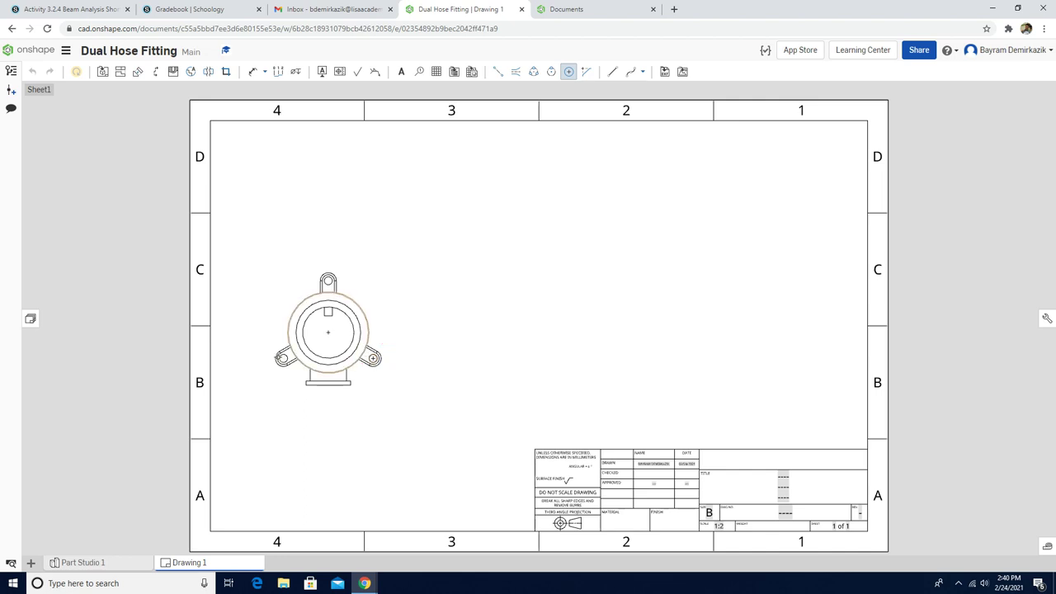
click(285, 358)
click(329, 283)
- Draw vertical and horizontal centerlines across the front view's central circle
click(501, 76)
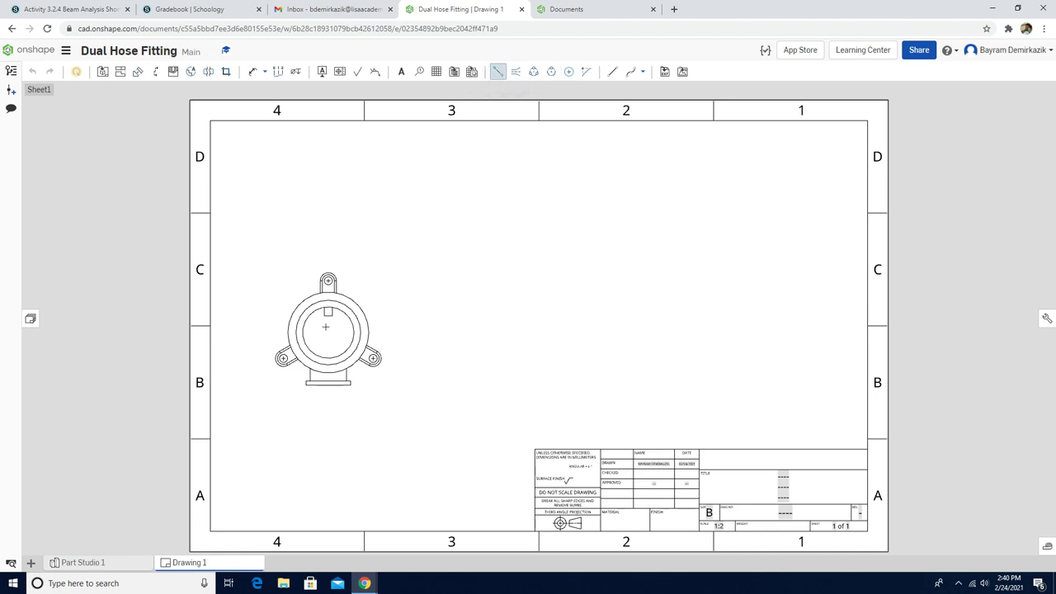
click(328, 309)
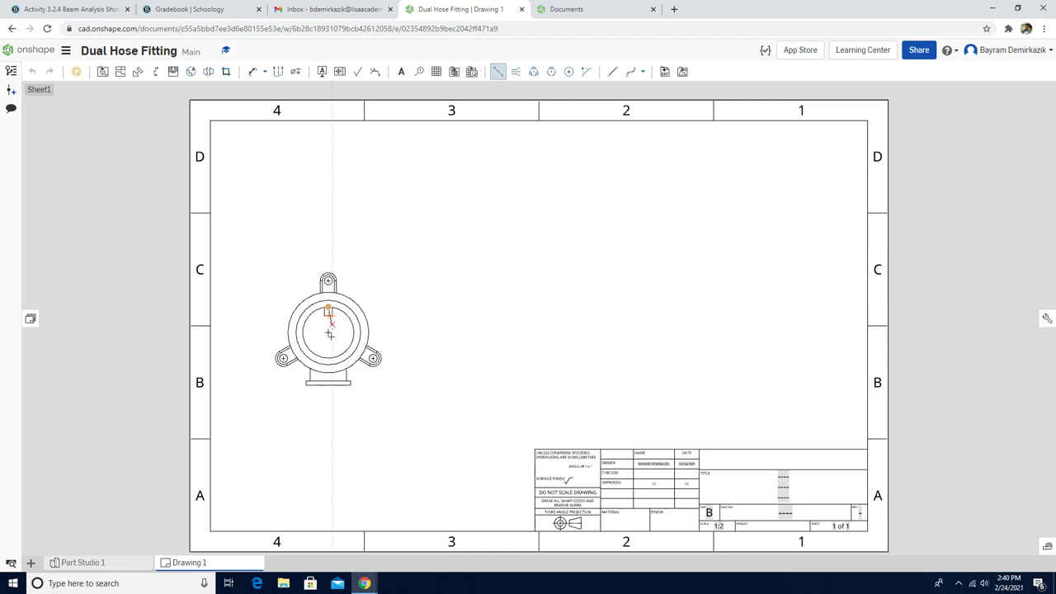
click(328, 359)
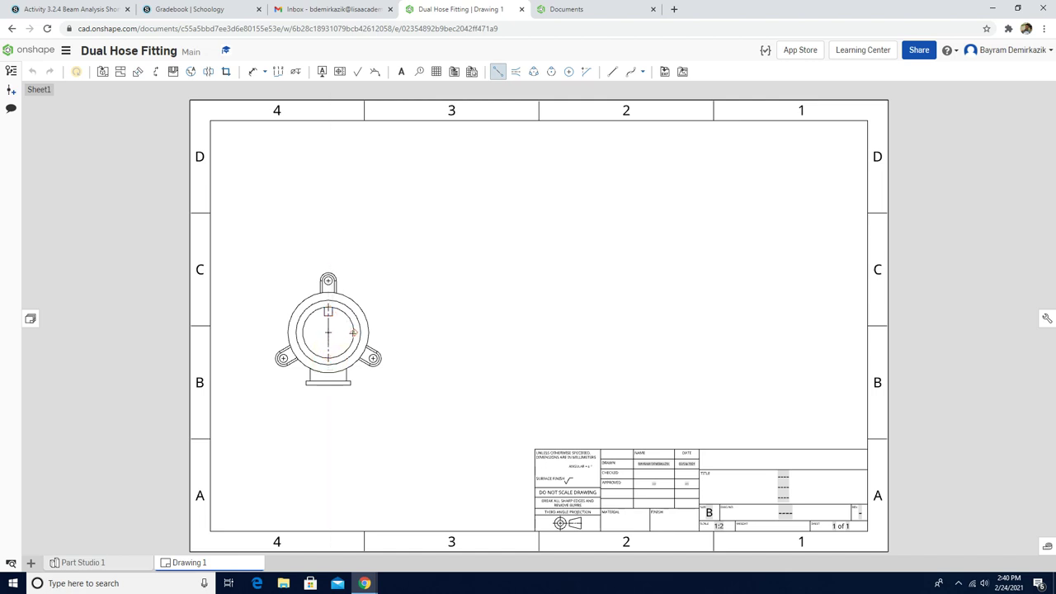
click(302, 332)
key(Escape)
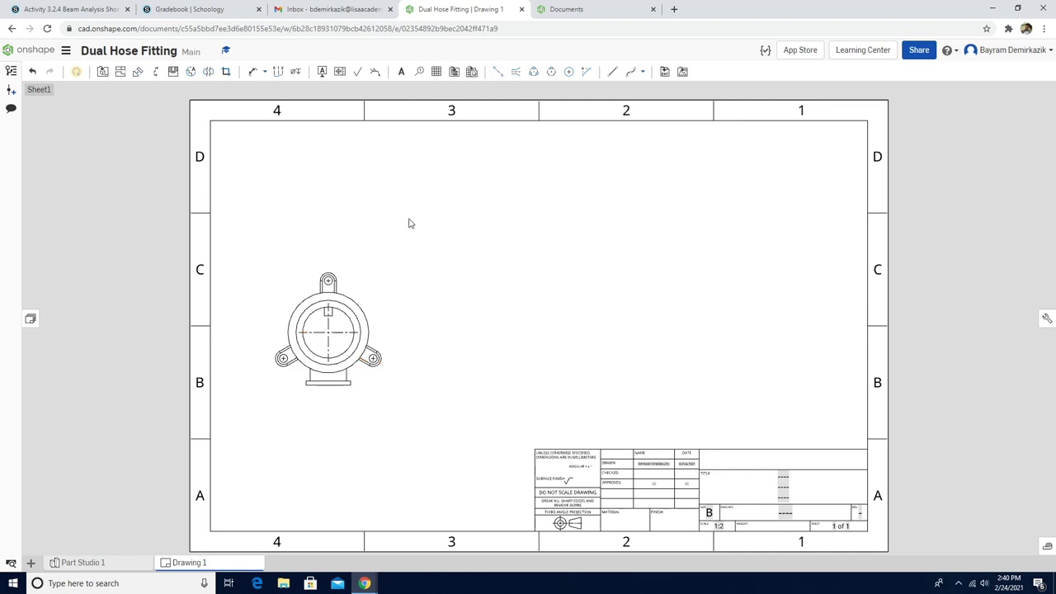
- Project a top view above and a side view right of the front view
click(119, 72)
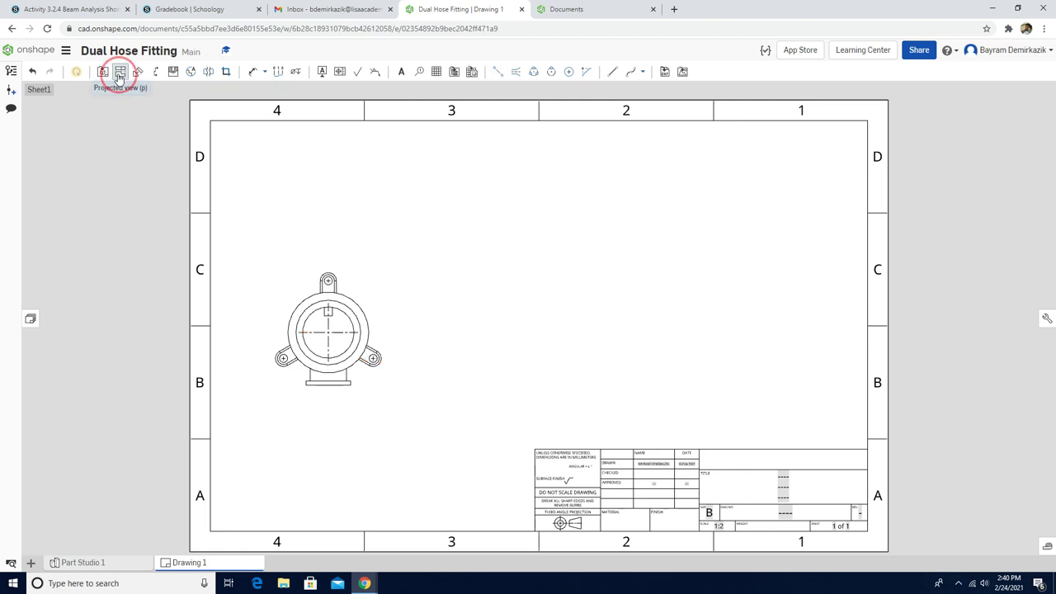
click(326, 333)
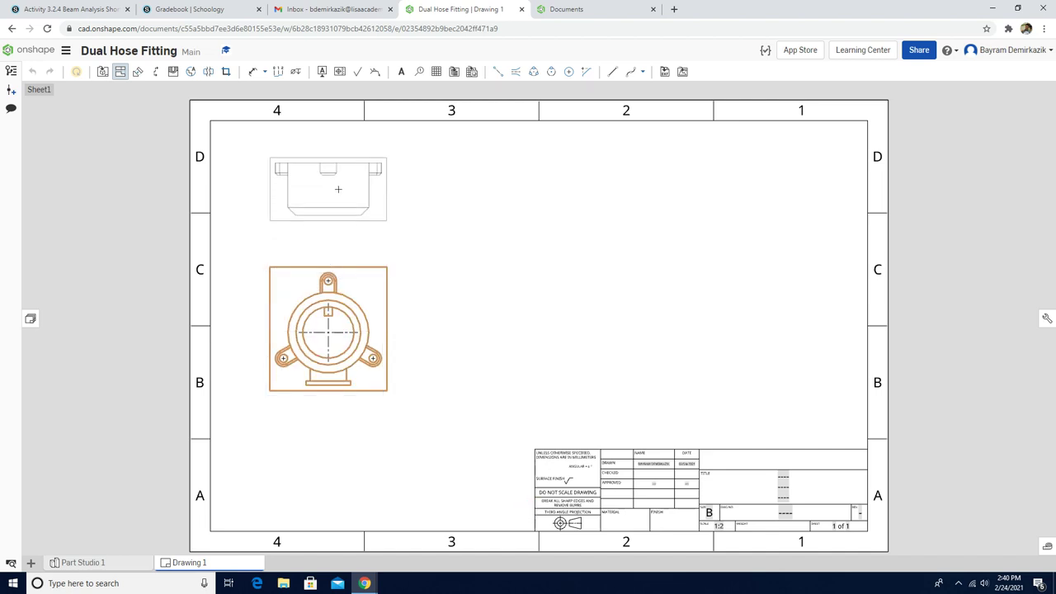
click(338, 189)
click(332, 337)
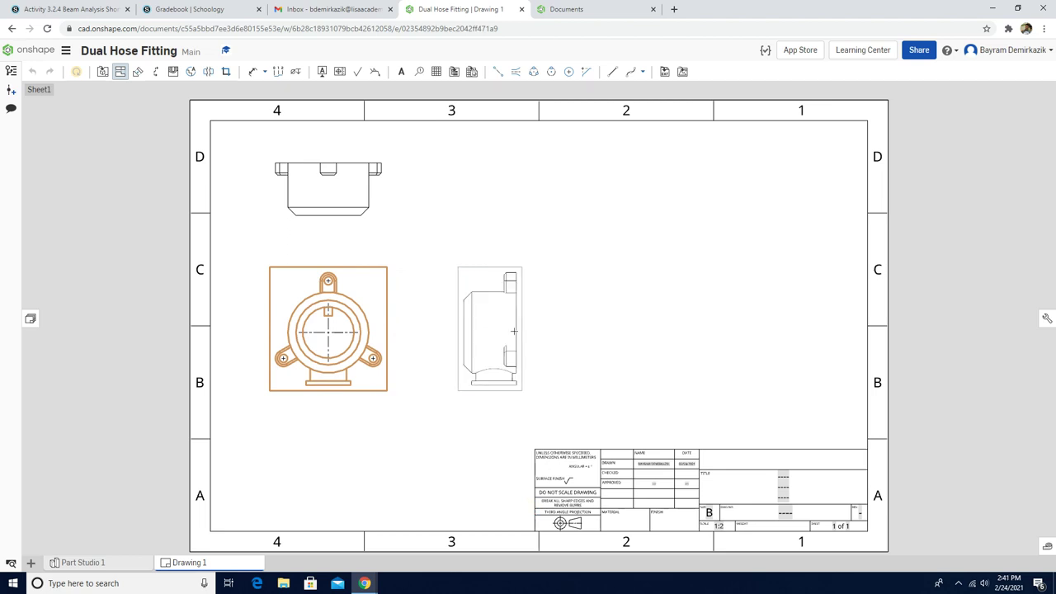
click(508, 333)
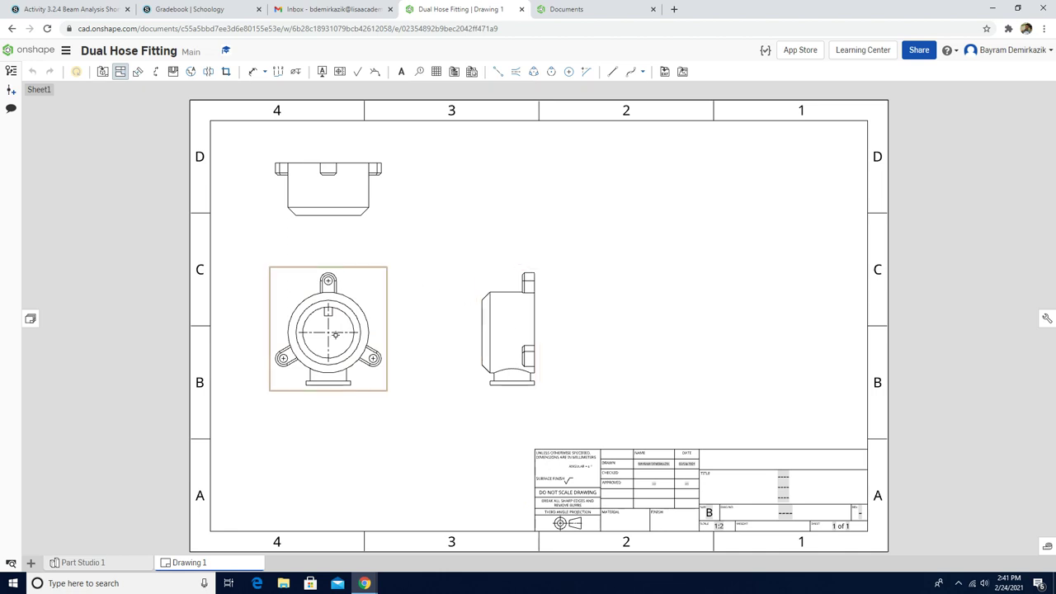
- Project an isometric view and move it into the sheet's top-right corner
click(335, 334)
drag(335, 334, 606, 183)
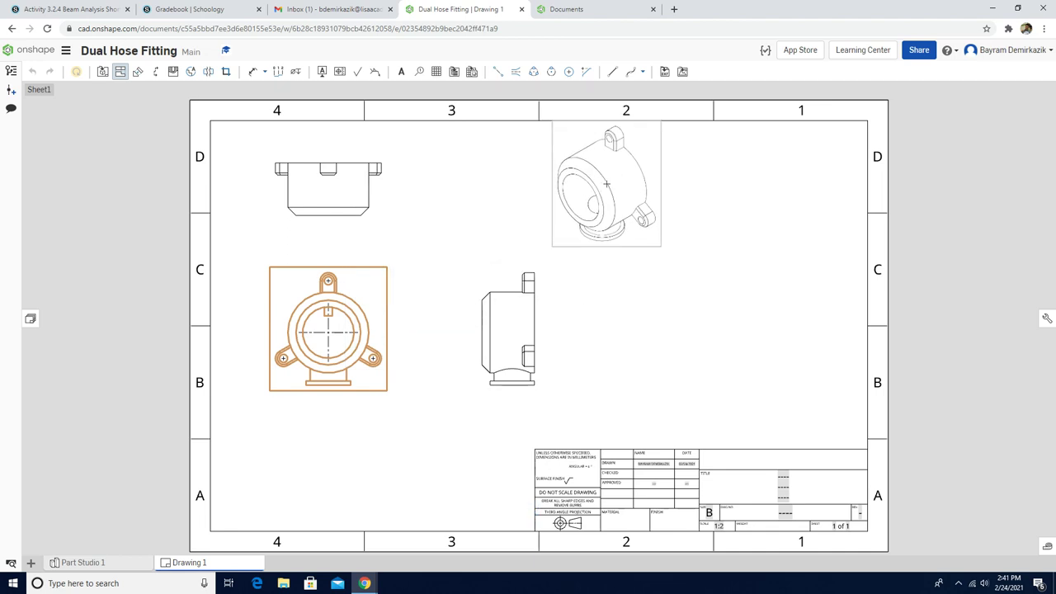
click(606, 183)
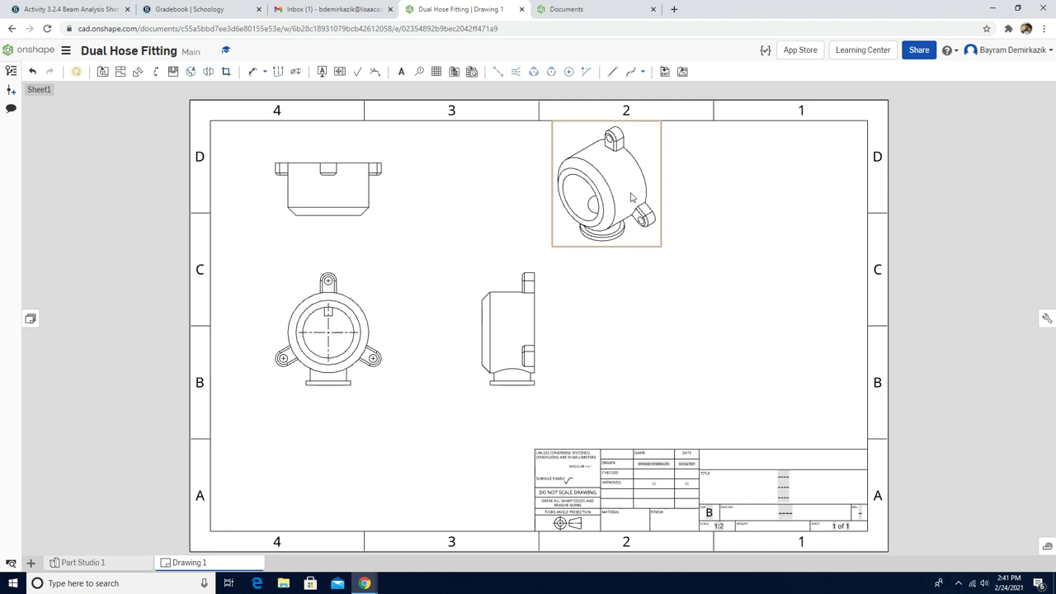
drag(603, 204, 766, 213)
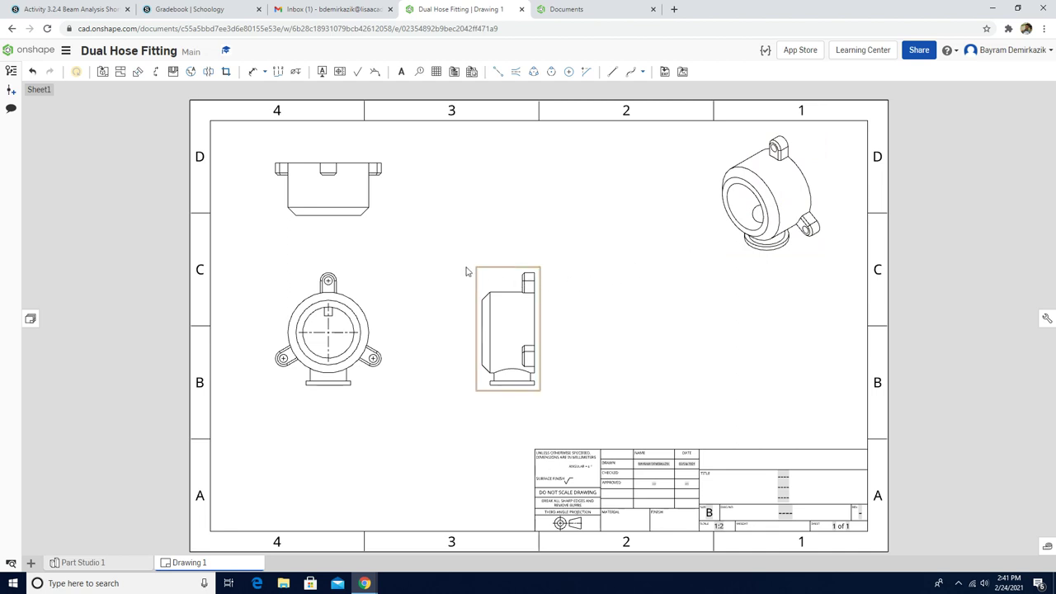
- Switch the isometric view to a shaded display
right_click(775, 198)
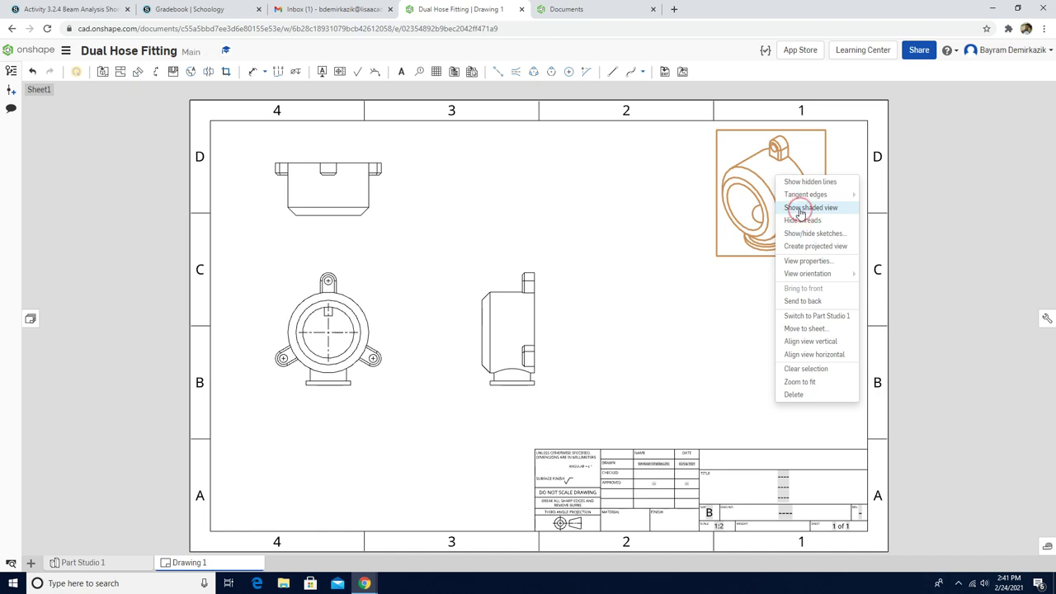
click(800, 209)
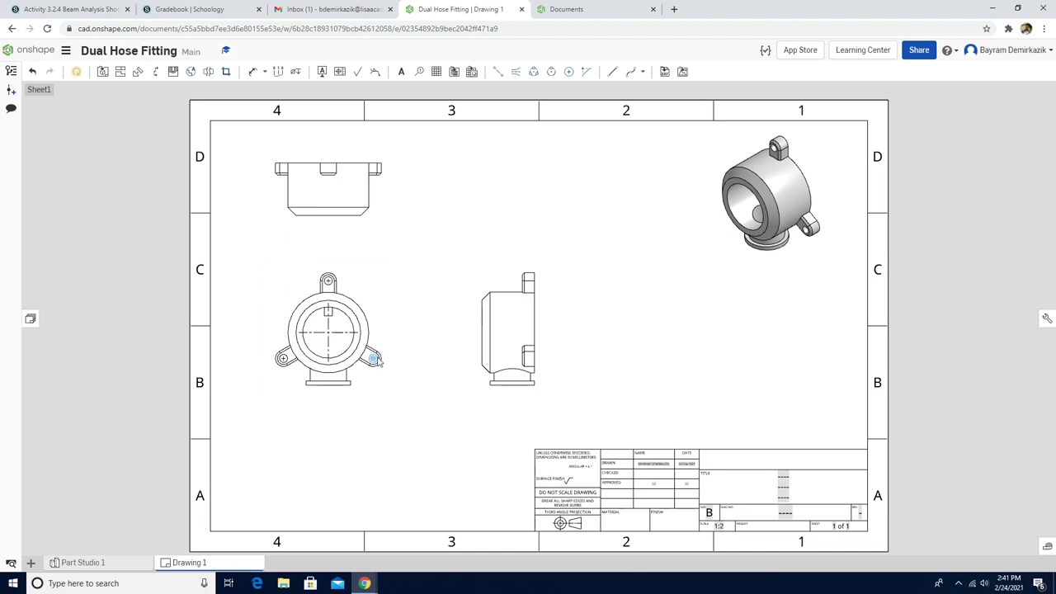
- Cut vertical section A-A through the front view's centre, placed right of the side view
click(156, 72)
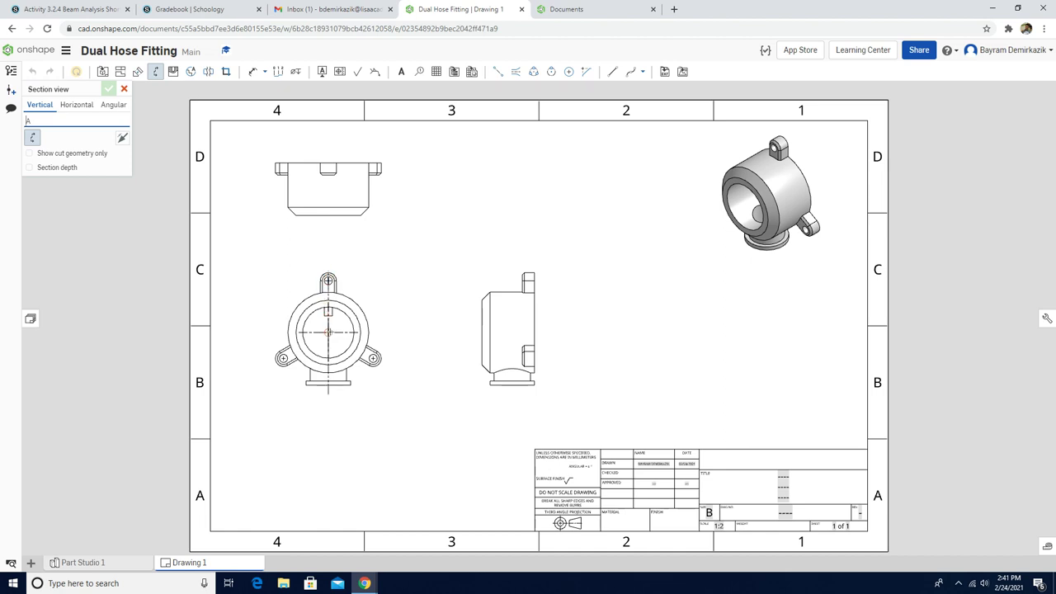
click(328, 332)
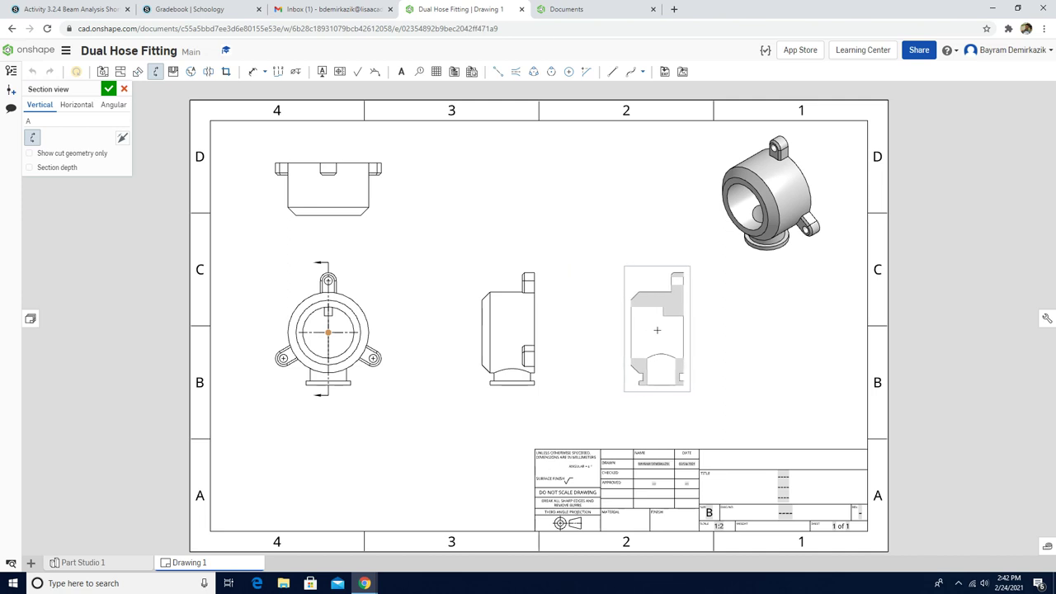
click(657, 330)
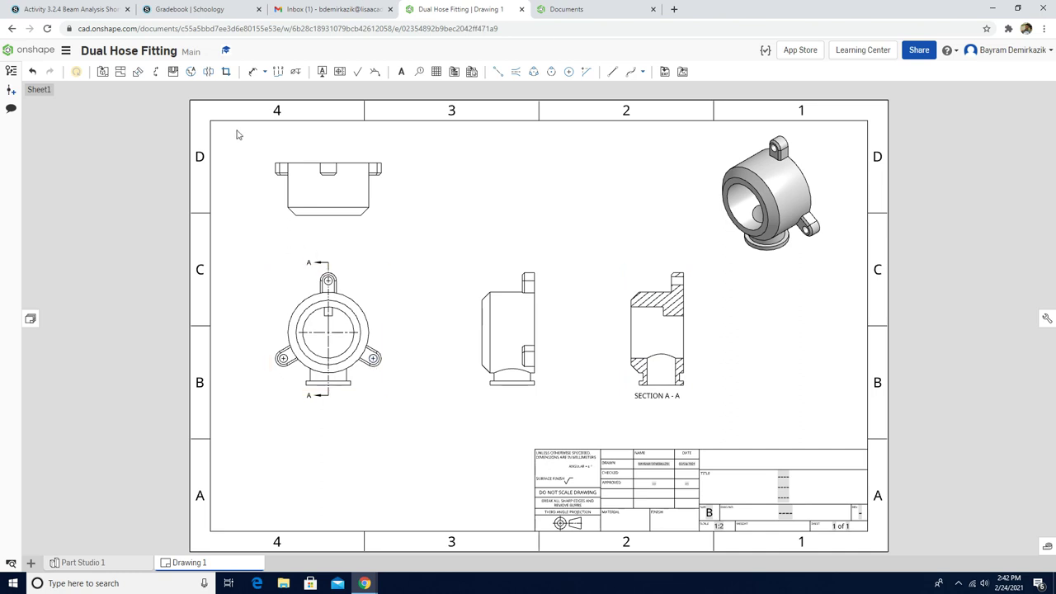
- Add 1:1 Detail B of the right lug hole below the front view, centermarking its hole
click(192, 73)
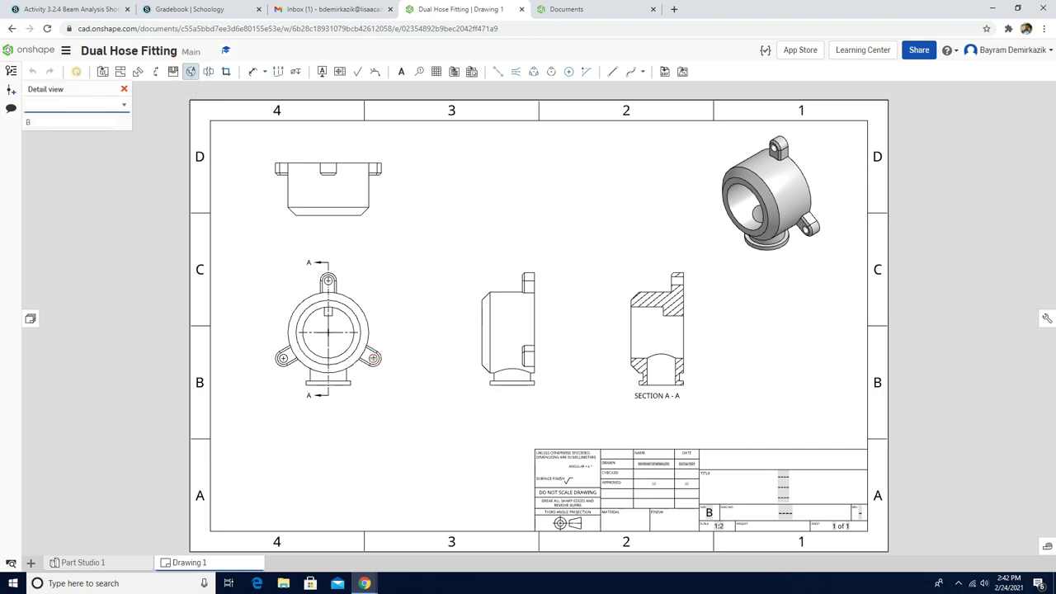
click(374, 358)
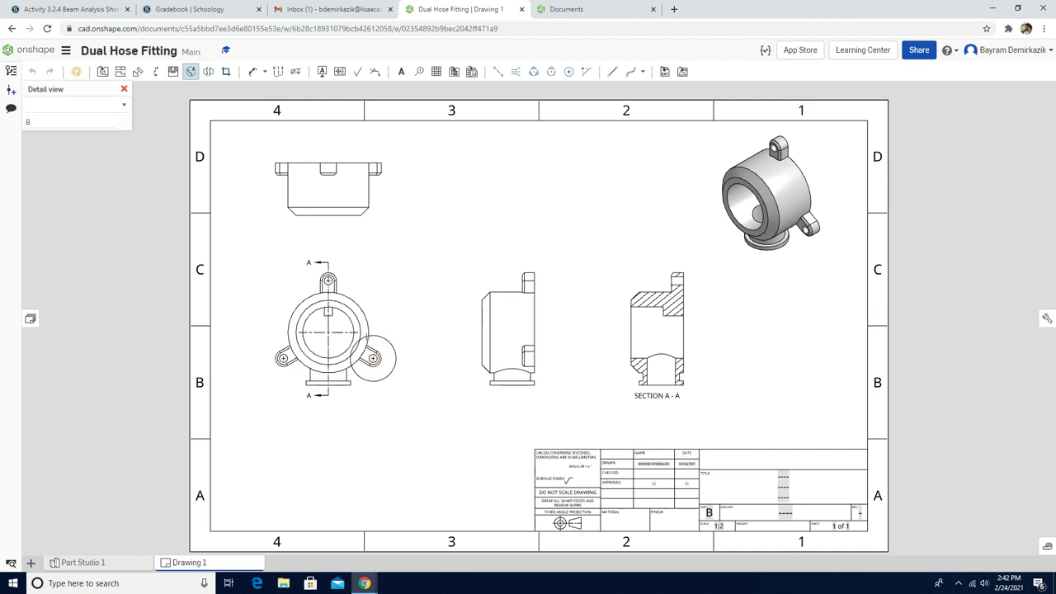
click(388, 373)
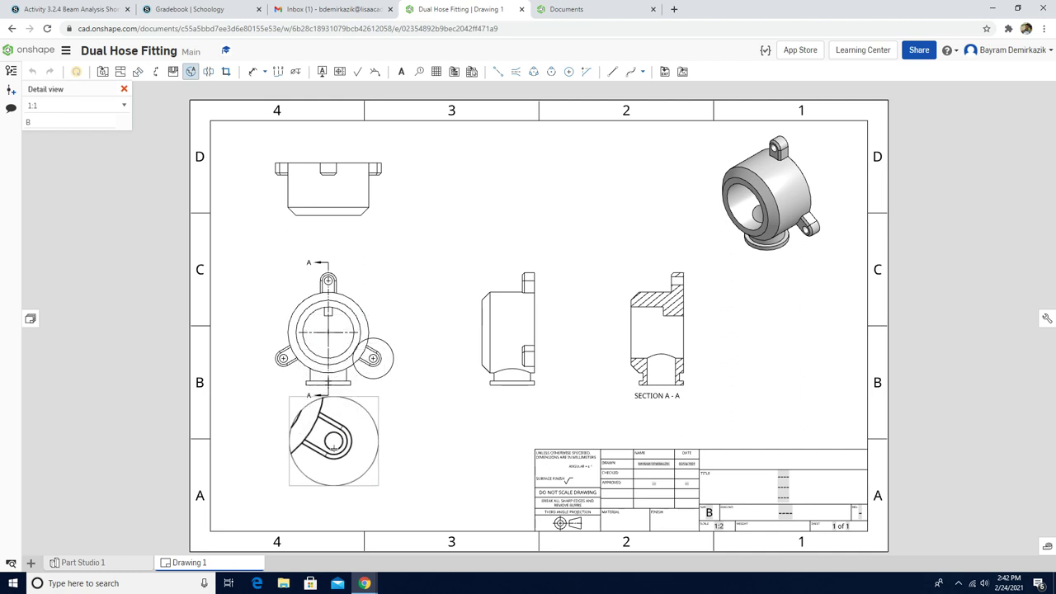
click(332, 463)
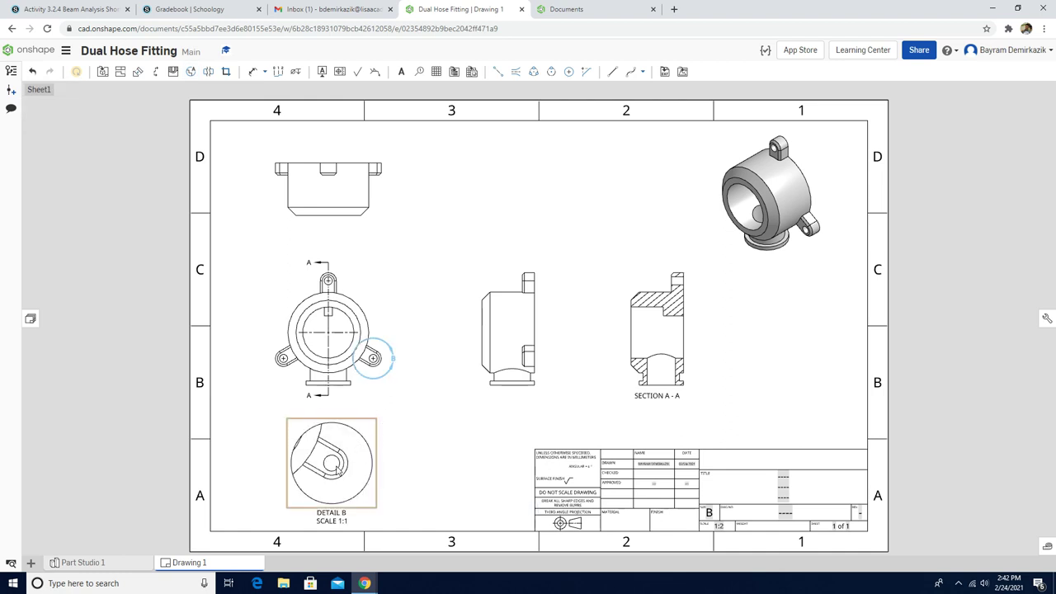
click(568, 73)
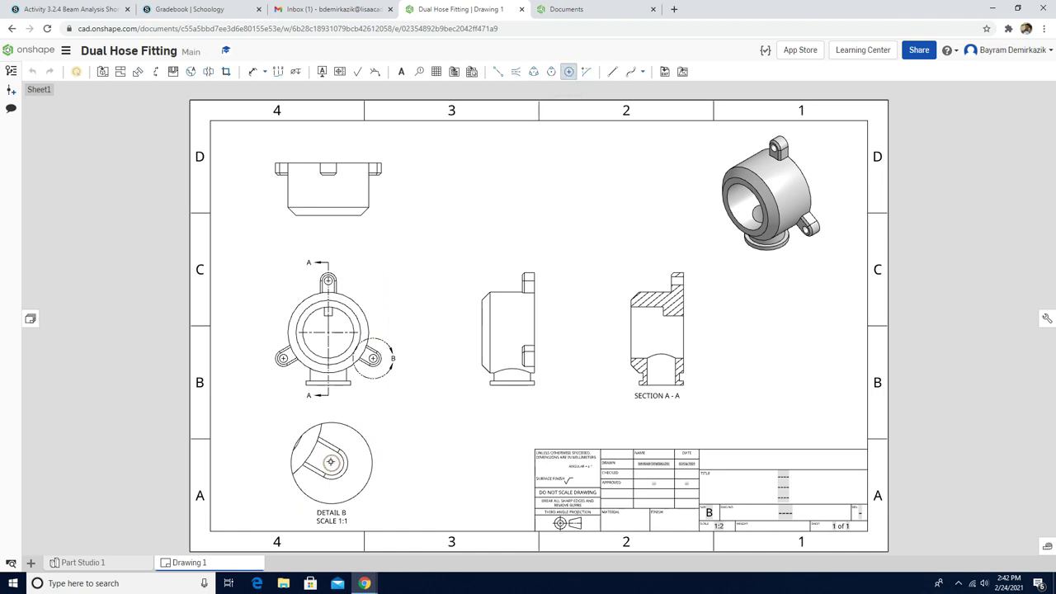
click(331, 462)
- Dimension the side view's left edge with a 10 length dimension
click(255, 73)
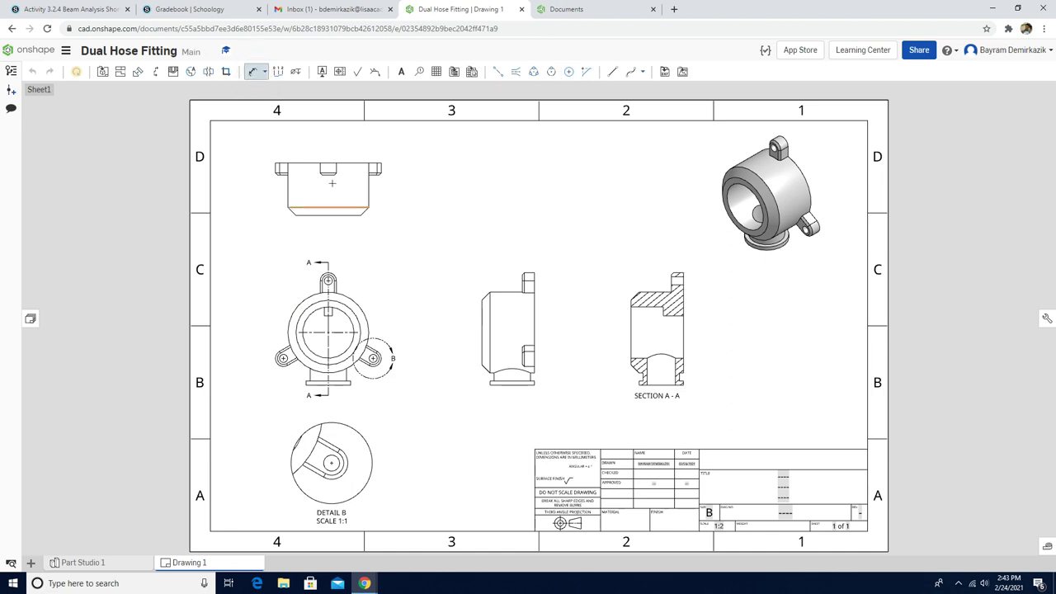
click(328, 458)
click(482, 324)
click(454, 329)
click(475, 310)
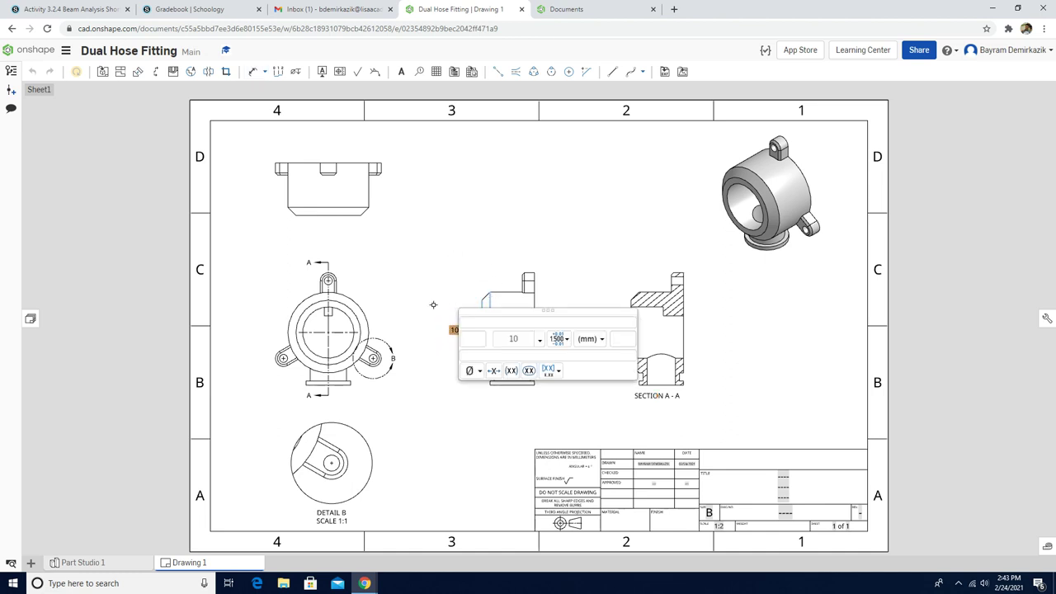
click(443, 285)
key(Escape)
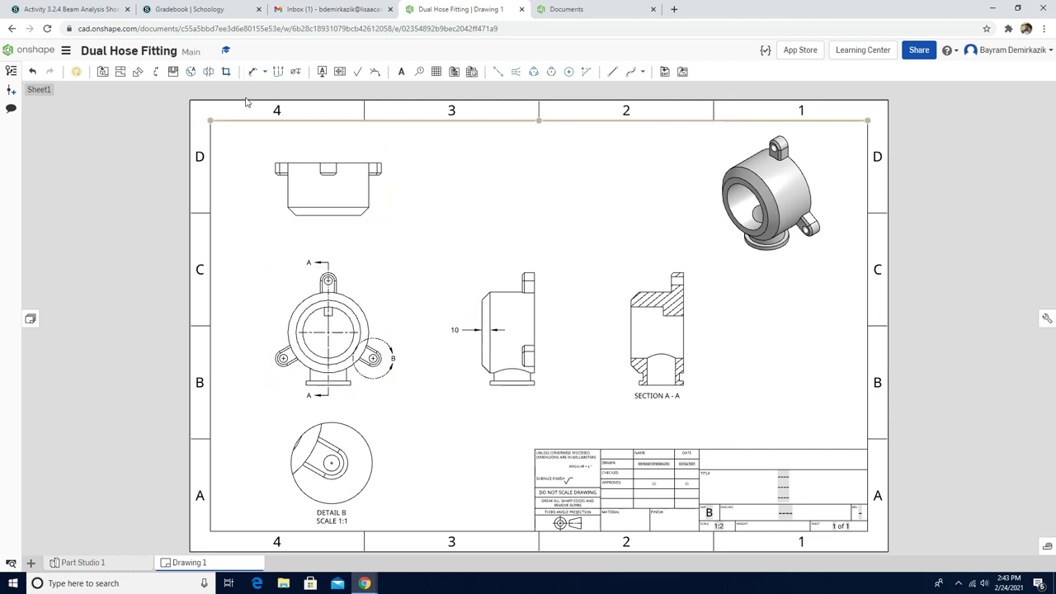
- Add a 45.0° angle dimension to the side view's chamfer
click(252, 73)
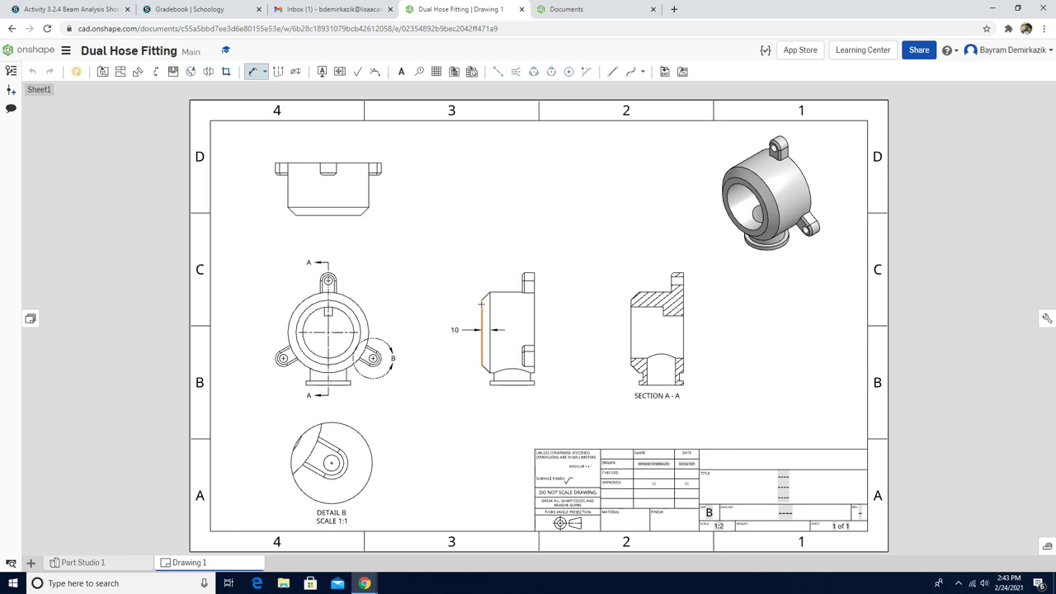
click(483, 306)
scroll(484, 295, up, 2)
scroll(486, 298, up, 2)
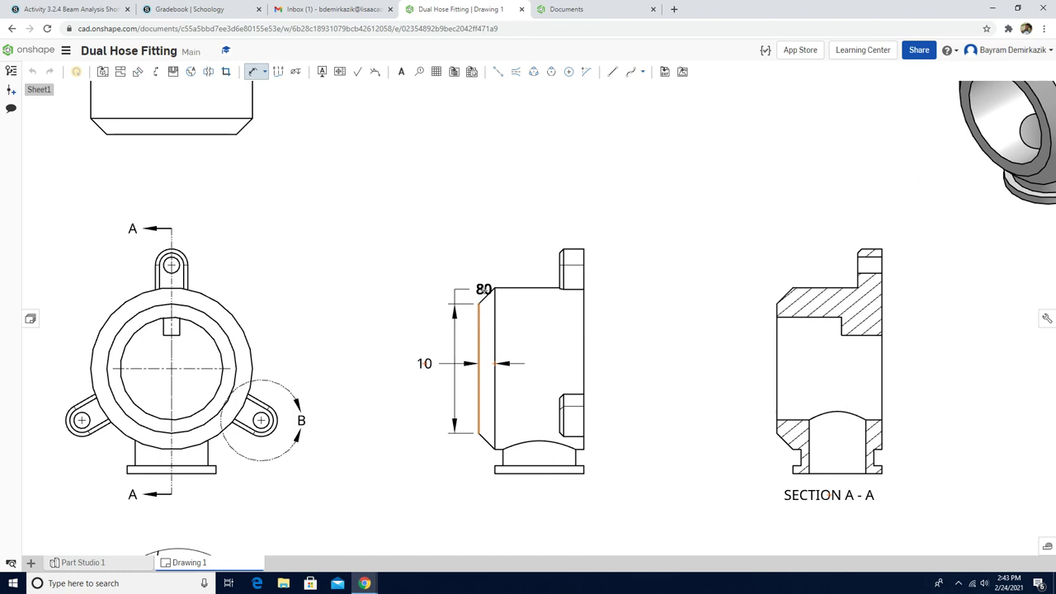
click(484, 293)
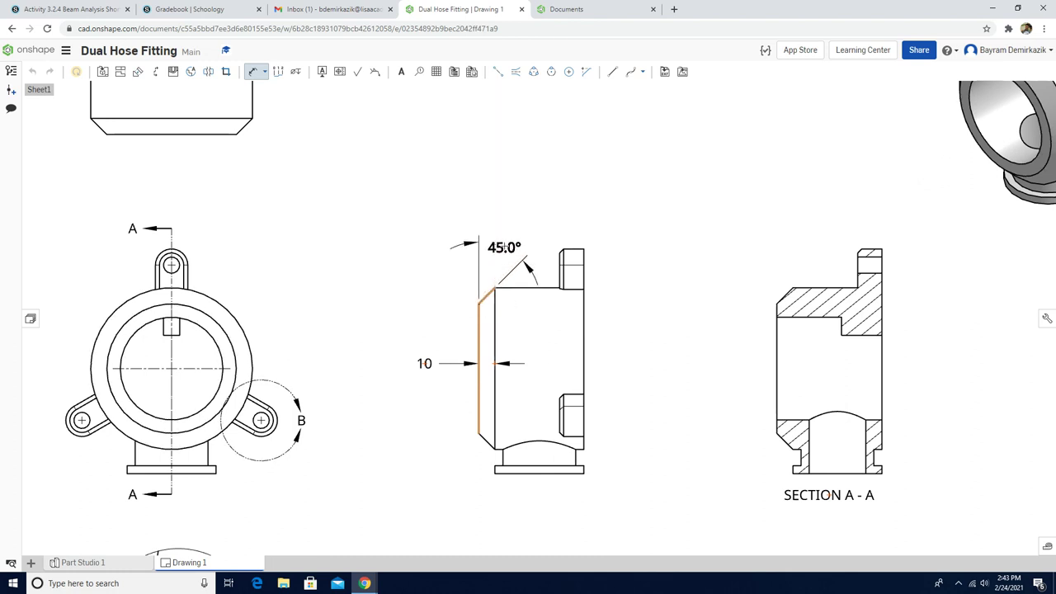
click(504, 237)
key(Escape)
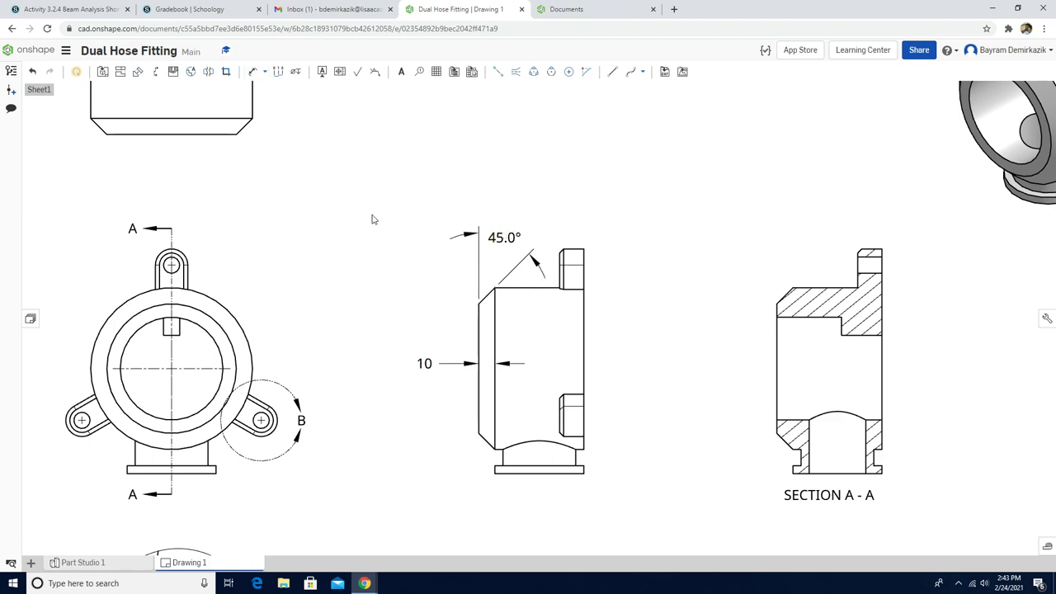
scroll(371, 219, down, 3)
- Dimension Section A-A's inner bore with a vertical 52.35 placed to its right
mouse_move(372, 219)
middle_down()
mouse_move(360, 223)
mouse_move(371, 229)
middle_up()
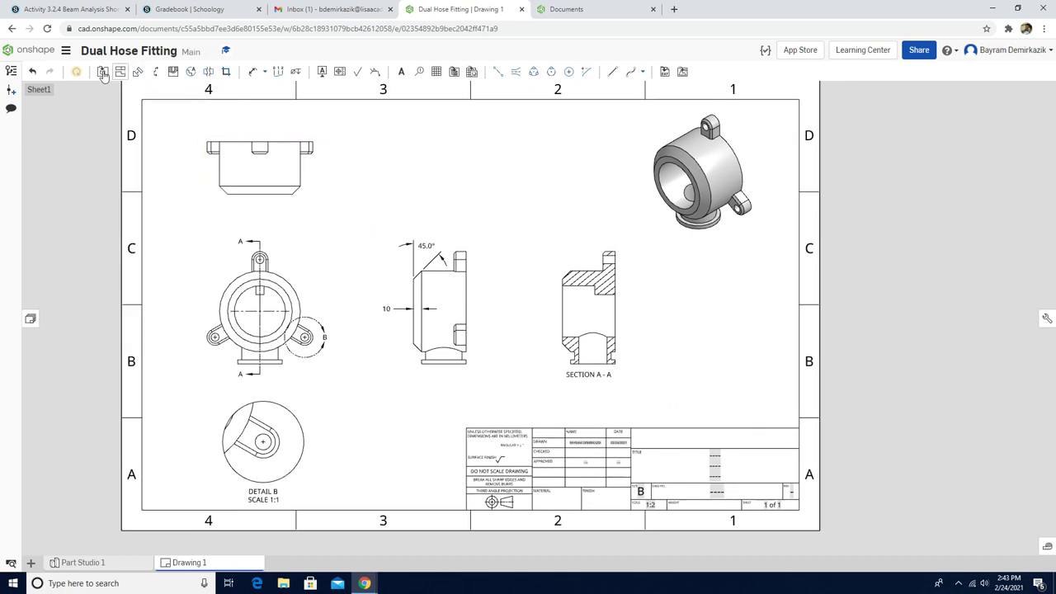
click(256, 74)
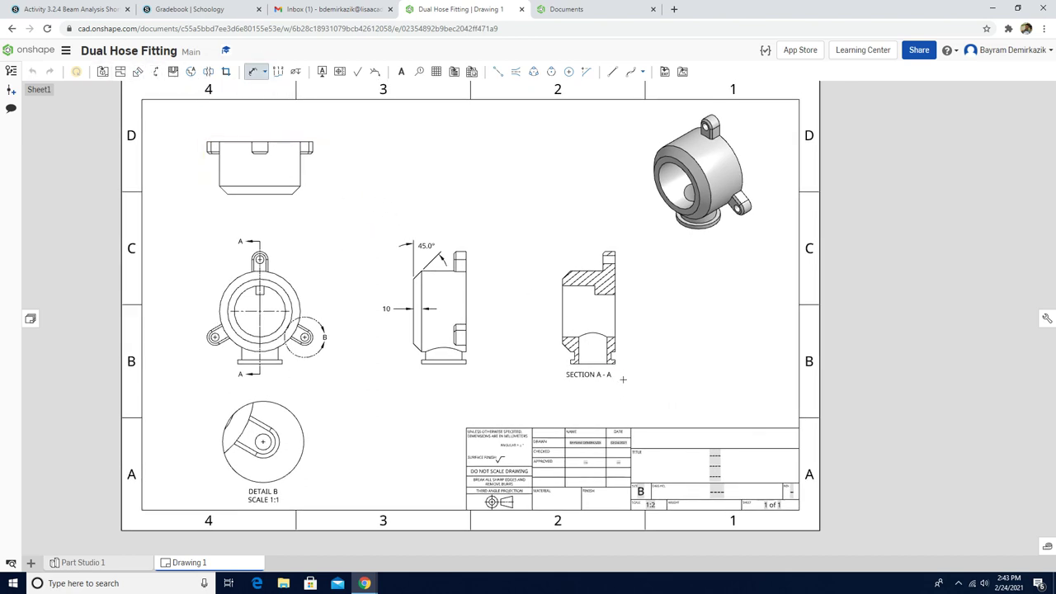
click(606, 291)
scroll(613, 334, up, 3)
scroll(613, 332, up, 2)
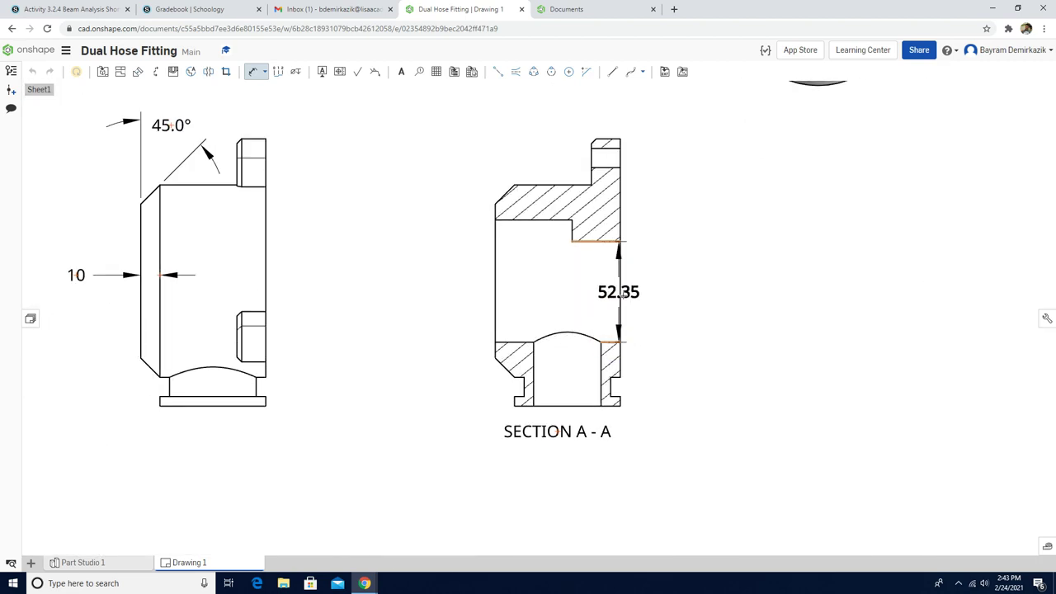
click(668, 292)
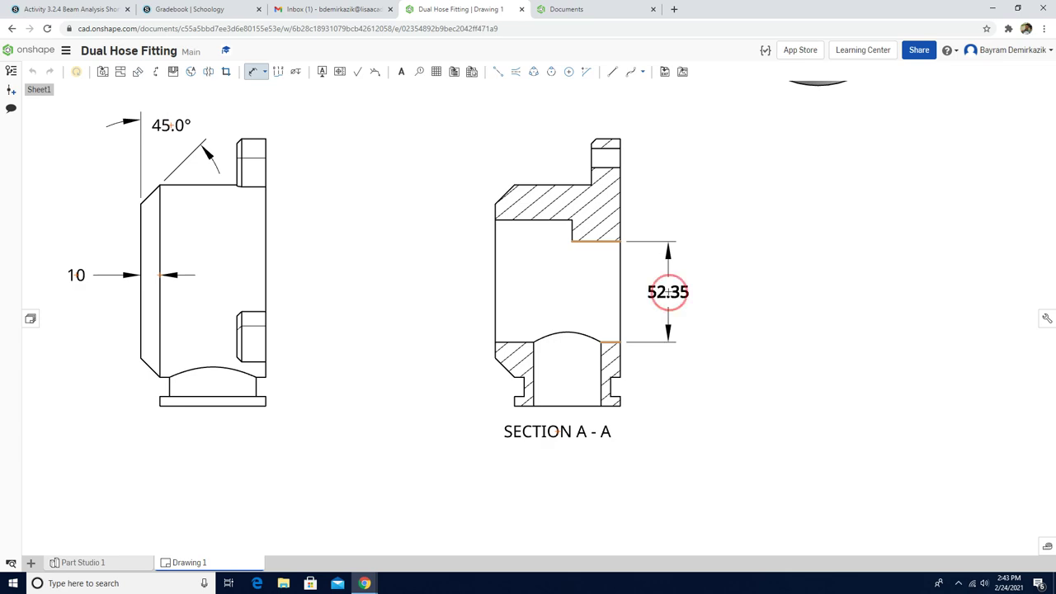
scroll(694, 272, down, 5)
scroll(694, 272, down, 2)
scroll(664, 292, up, 2)
right_drag(663, 291, 667, 328)
scroll(667, 328, up, 1)
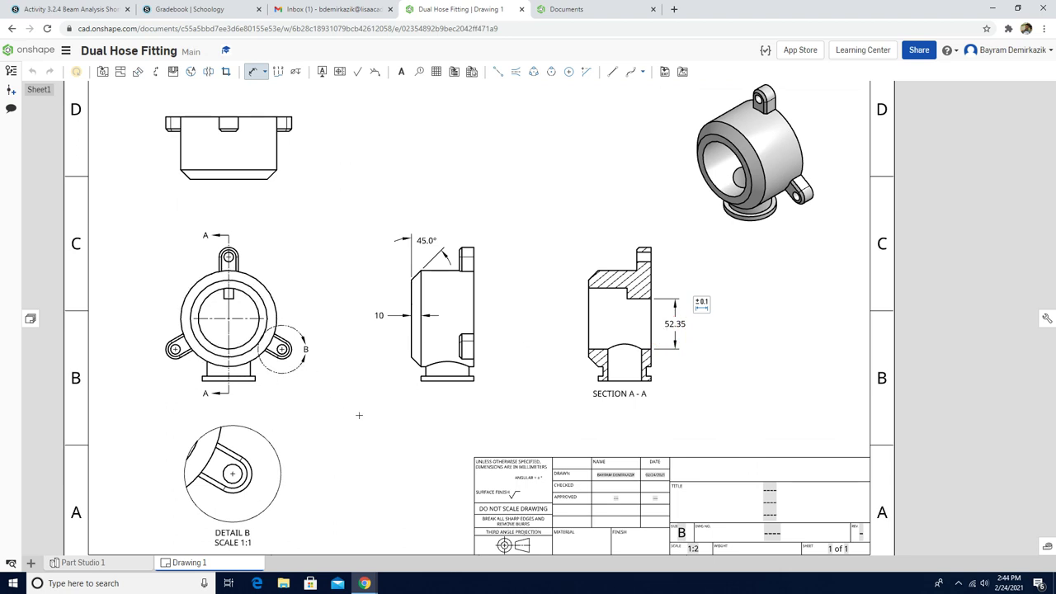
- Place a Ø10 THRU hole callout on the Detail B hole, above and right of it
click(297, 74)
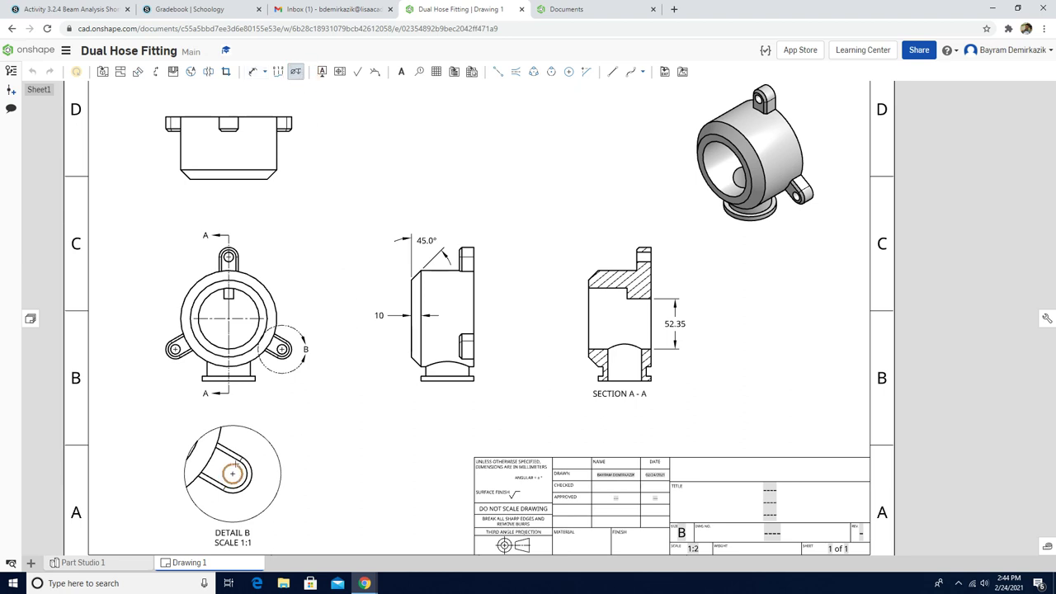
click(232, 469)
click(296, 420)
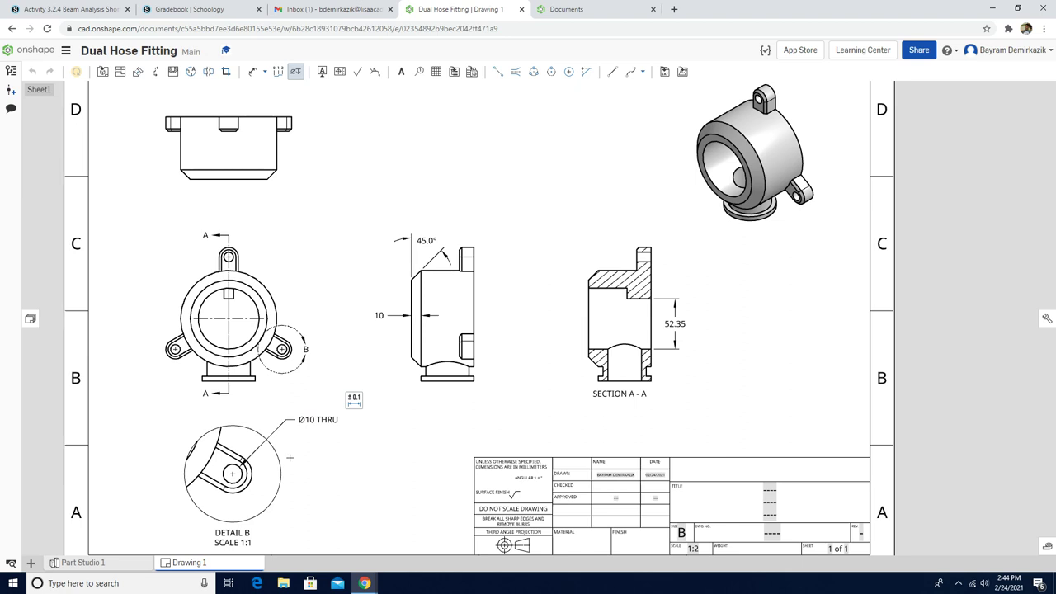
key(Escape)
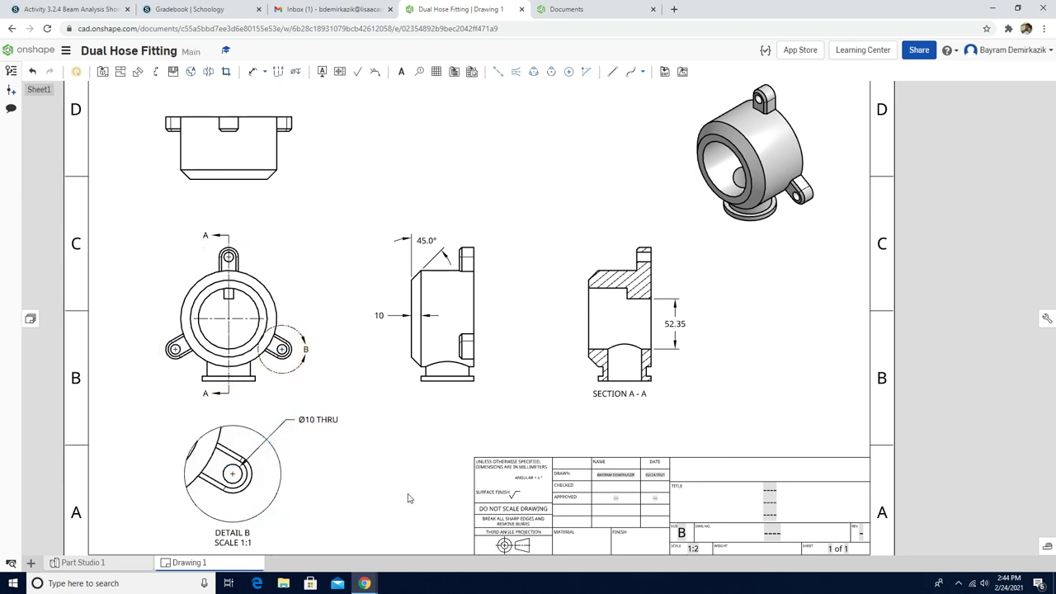
- Add the prefix 3X to the hole callout so it reads 3X Ø10 THRU
double_click(319, 421)
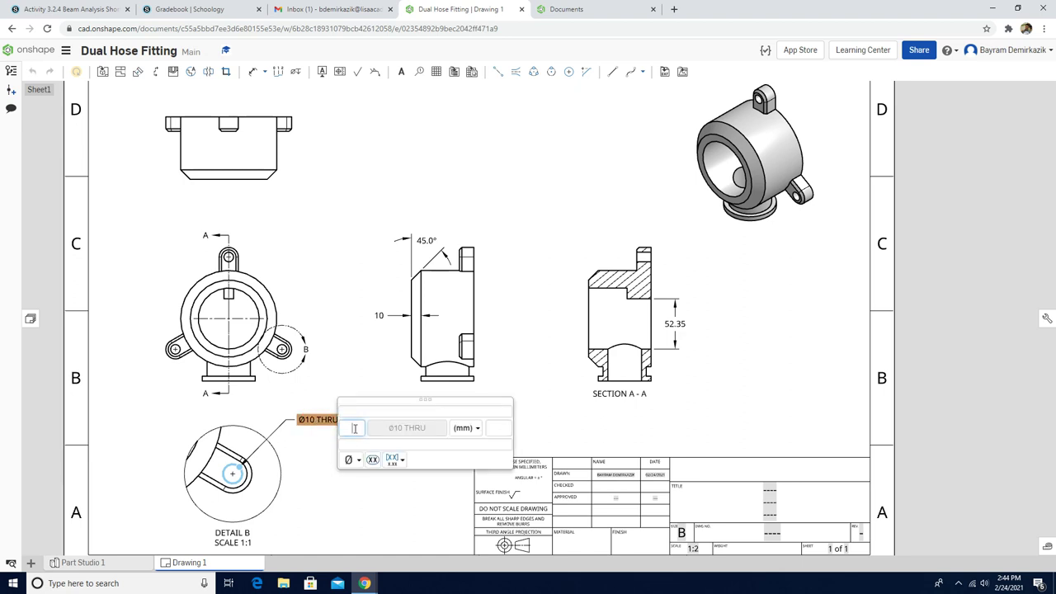
click(355, 429)
text(3X)
click(342, 356)
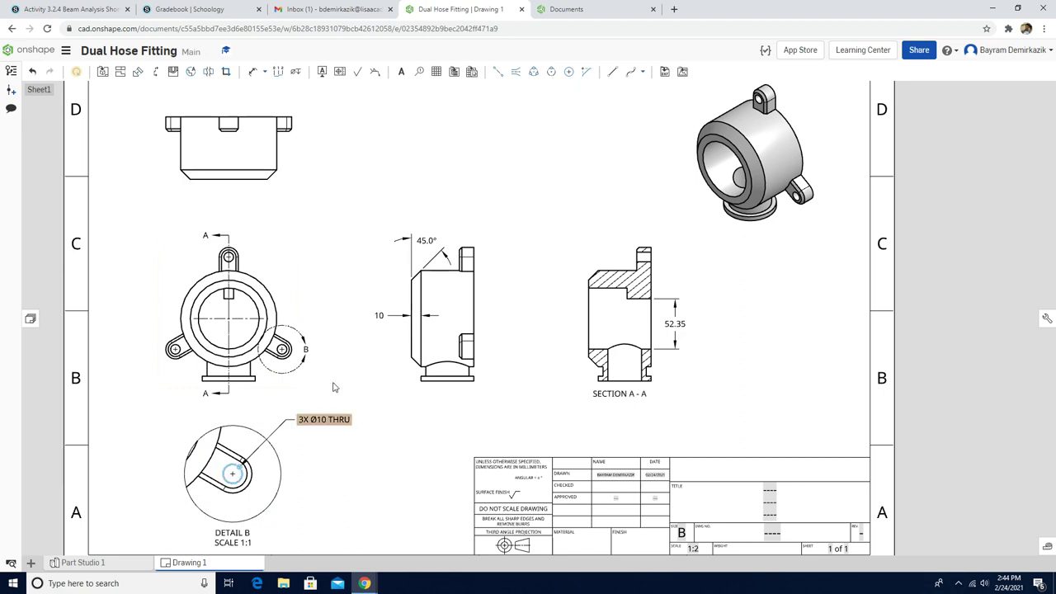
- Enter 'NOTE: ALL CHAMFERS 2.5 MM UNLESS OTHERWISE SPECIFIED' in a widened note box under Section A-A
click(401, 73)
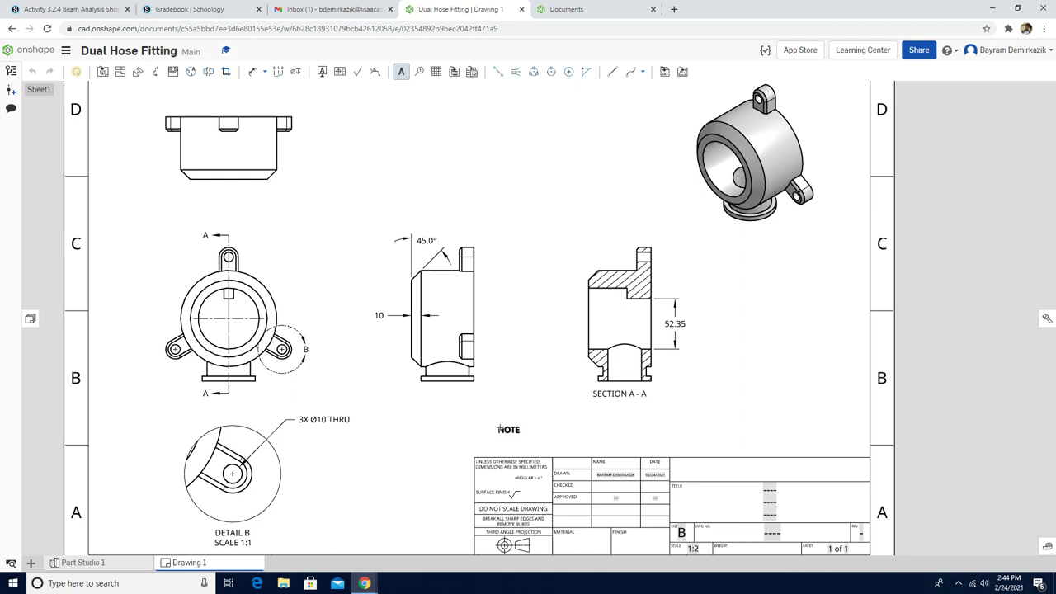
click(507, 425)
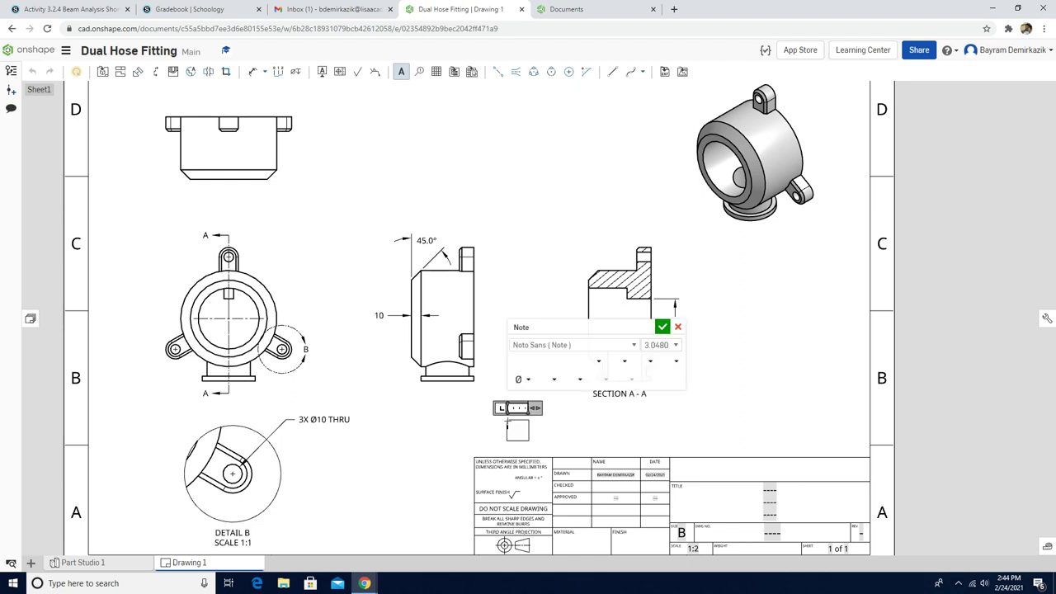
drag(535, 407, 763, 406)
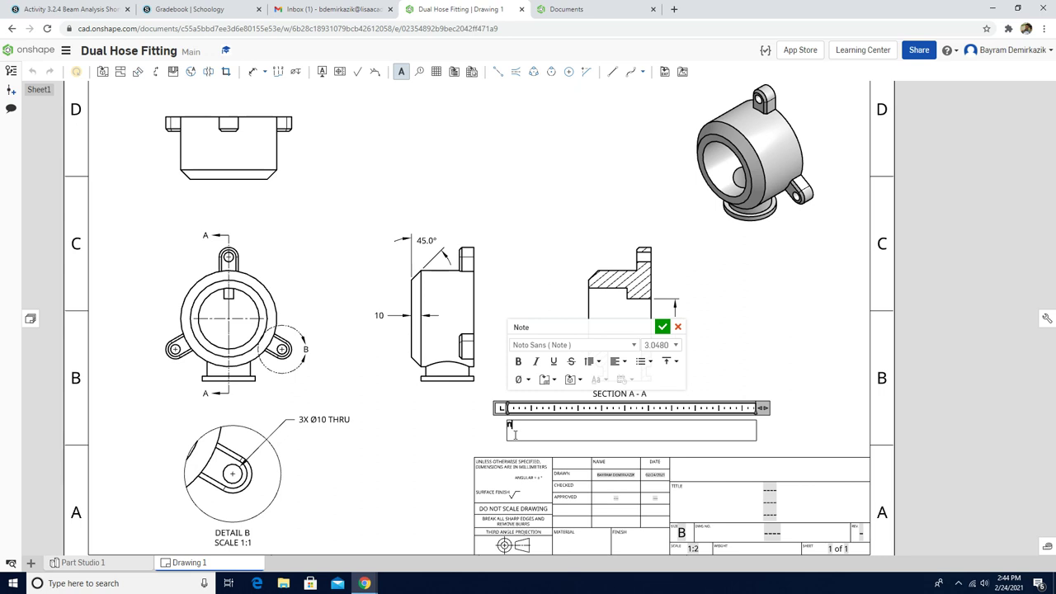
text(NOTE: ALL CHAMFERS 2)
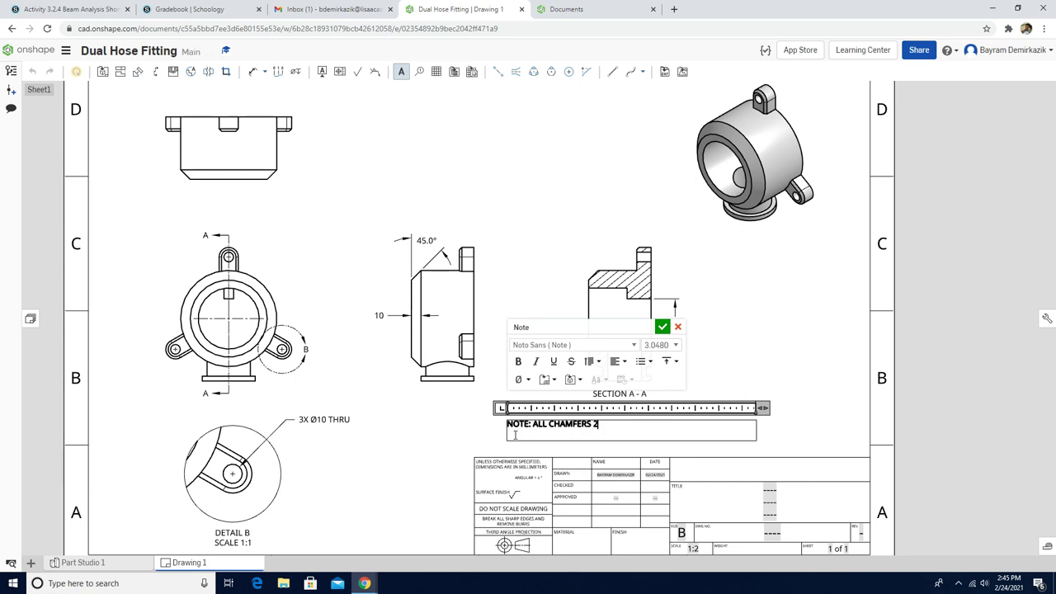
text(.5 MM UNLESS OTHERWISE )
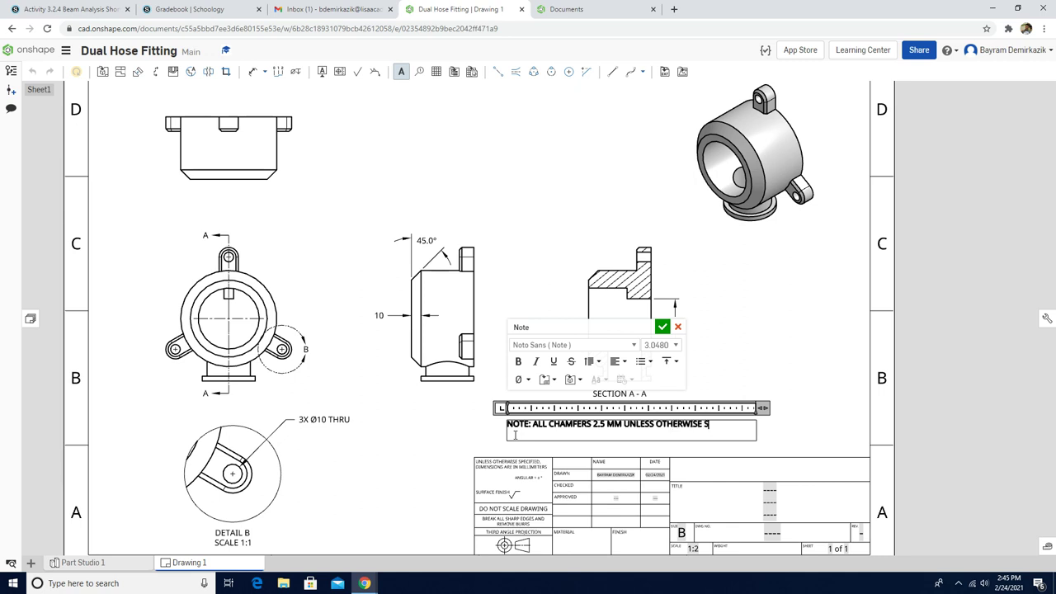
text(SPECIFIED)
click(662, 328)
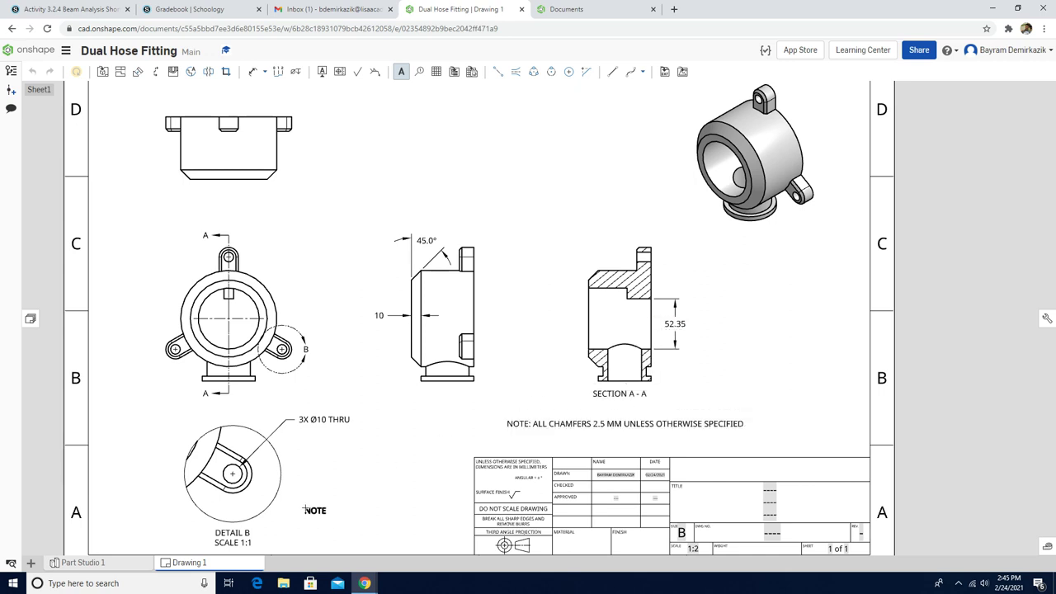
scroll(344, 417, up, 1)
scroll(344, 417, down, 1)
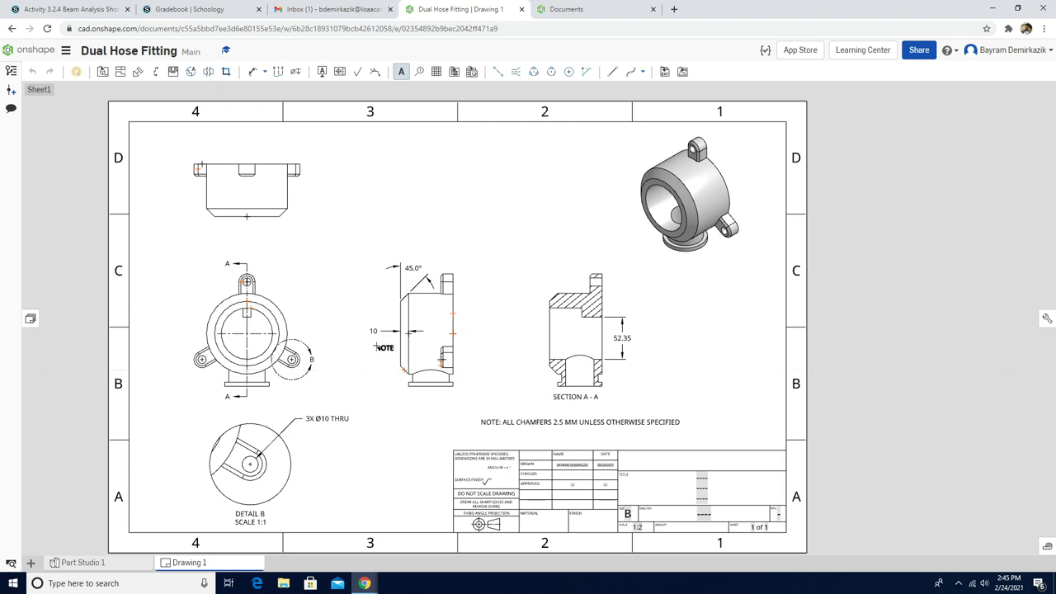
key(Escape)
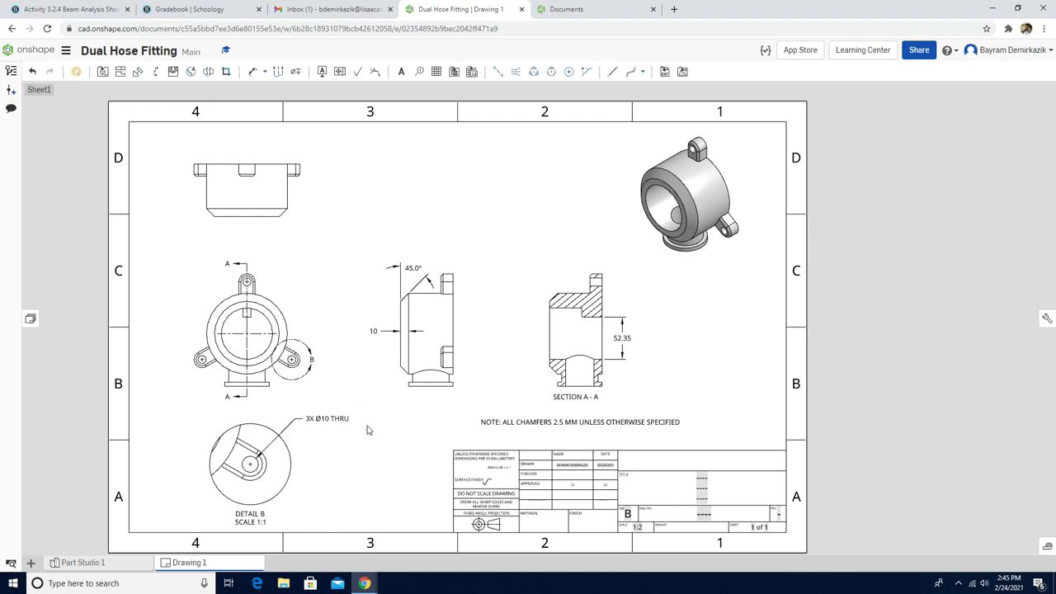